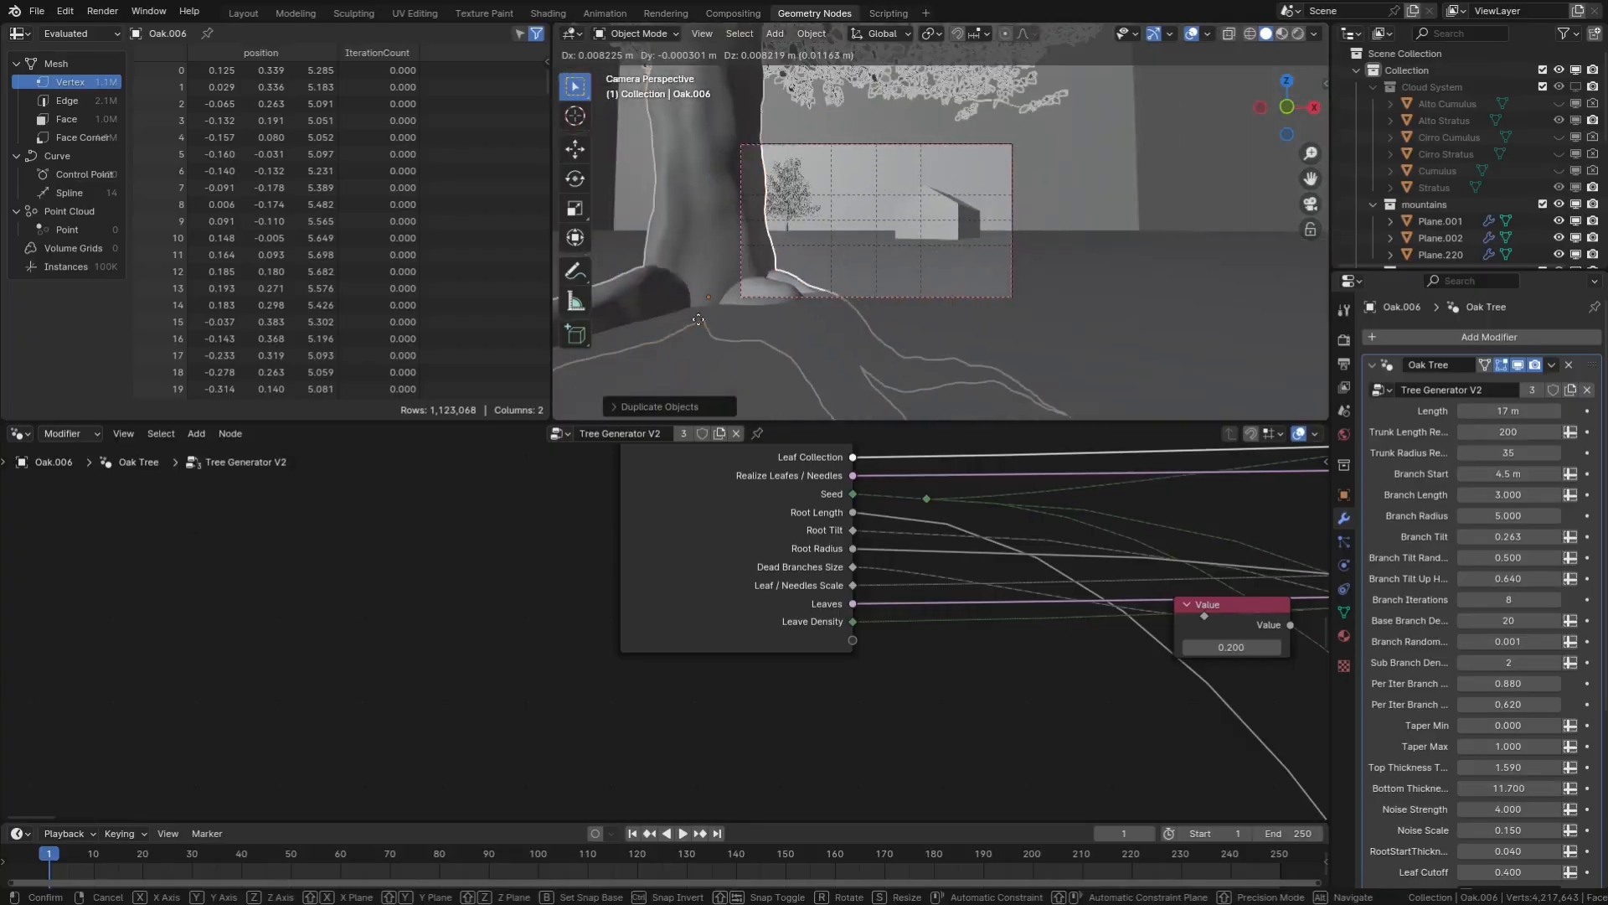
- Place the duplicated oak tree at the camera's foreground and rotate it about the Z axis
{"action": "left_click", "coordinate": [991, 355]}
{"action": "key", "text": "r"}
{"action": "key", "text": "z"}
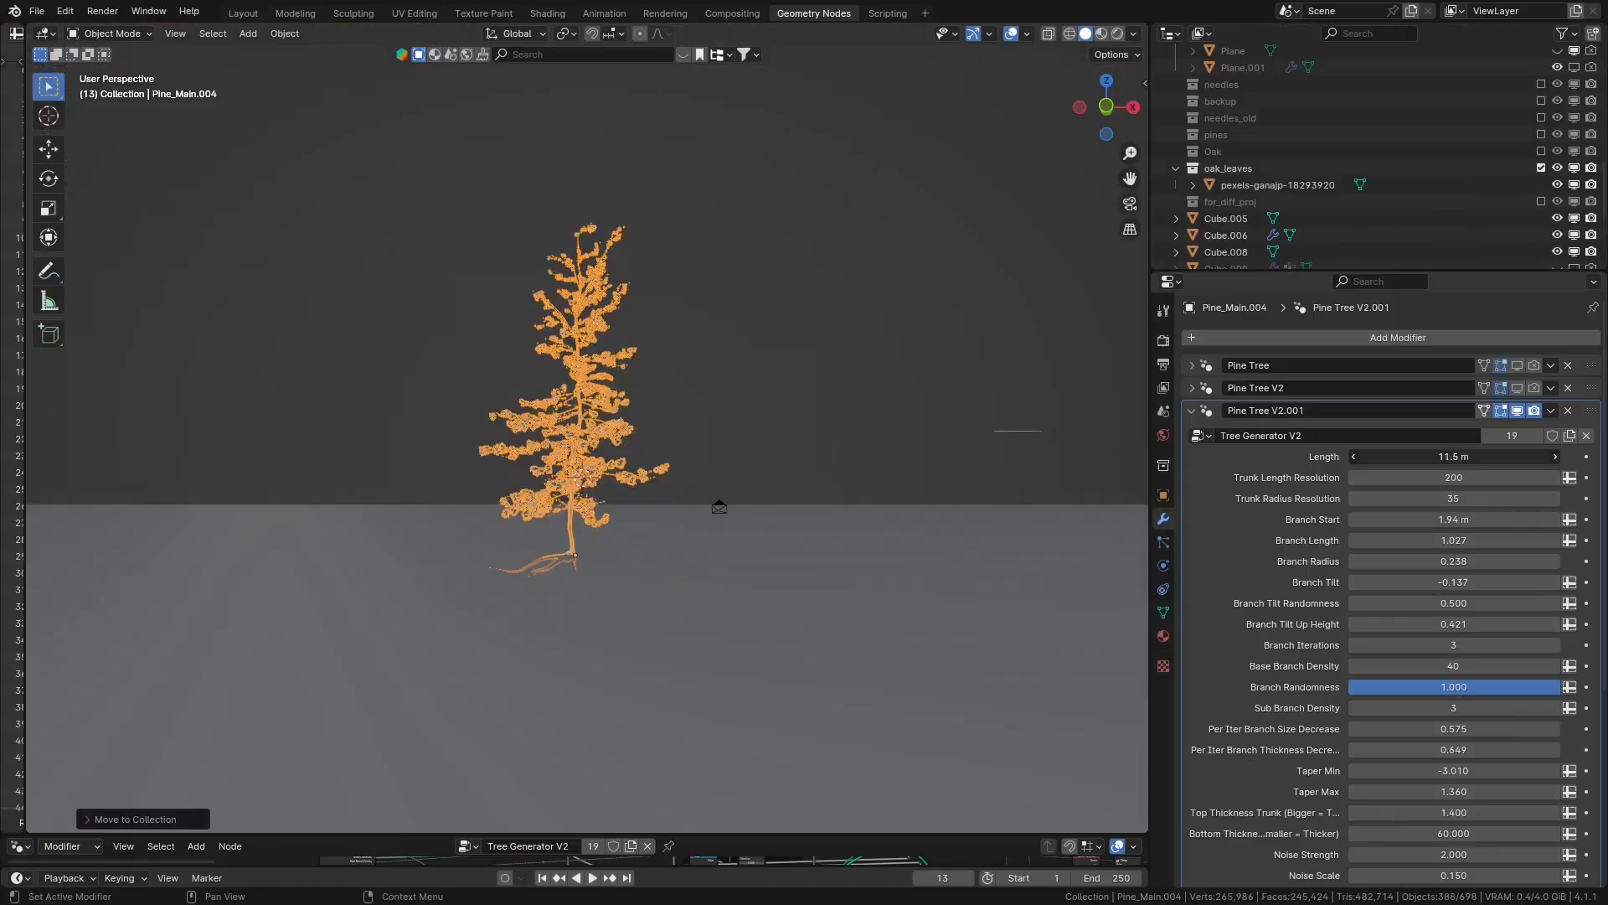
- Set the pine tree's length to 0.7 in its Tree Generator V2 modifier and go through the remaining parameters
{"action": "type", "text": "0.7"}
{"action": "key", "text": "Return"}
{"action": "scroll", "coordinate": [1448, 712], "scroll_direction": "down", "scroll_amount": 7}
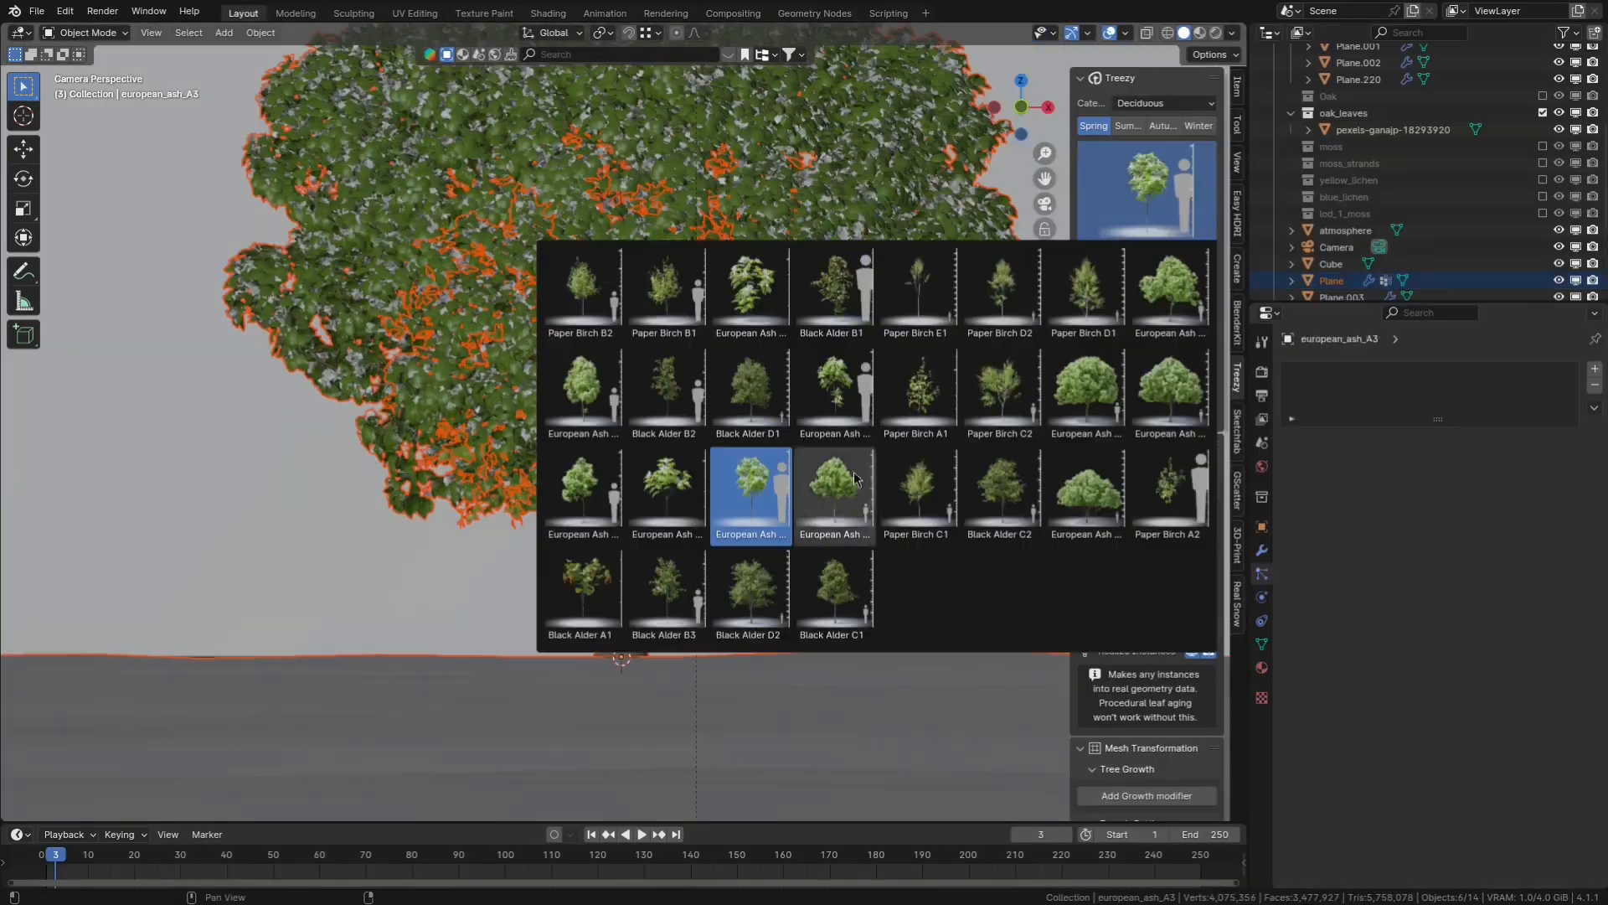
- Choose the Black Alder D1 tree from the deciduous spring assets in the Treezy library
{"action": "left_click", "coordinate": [746, 385]}
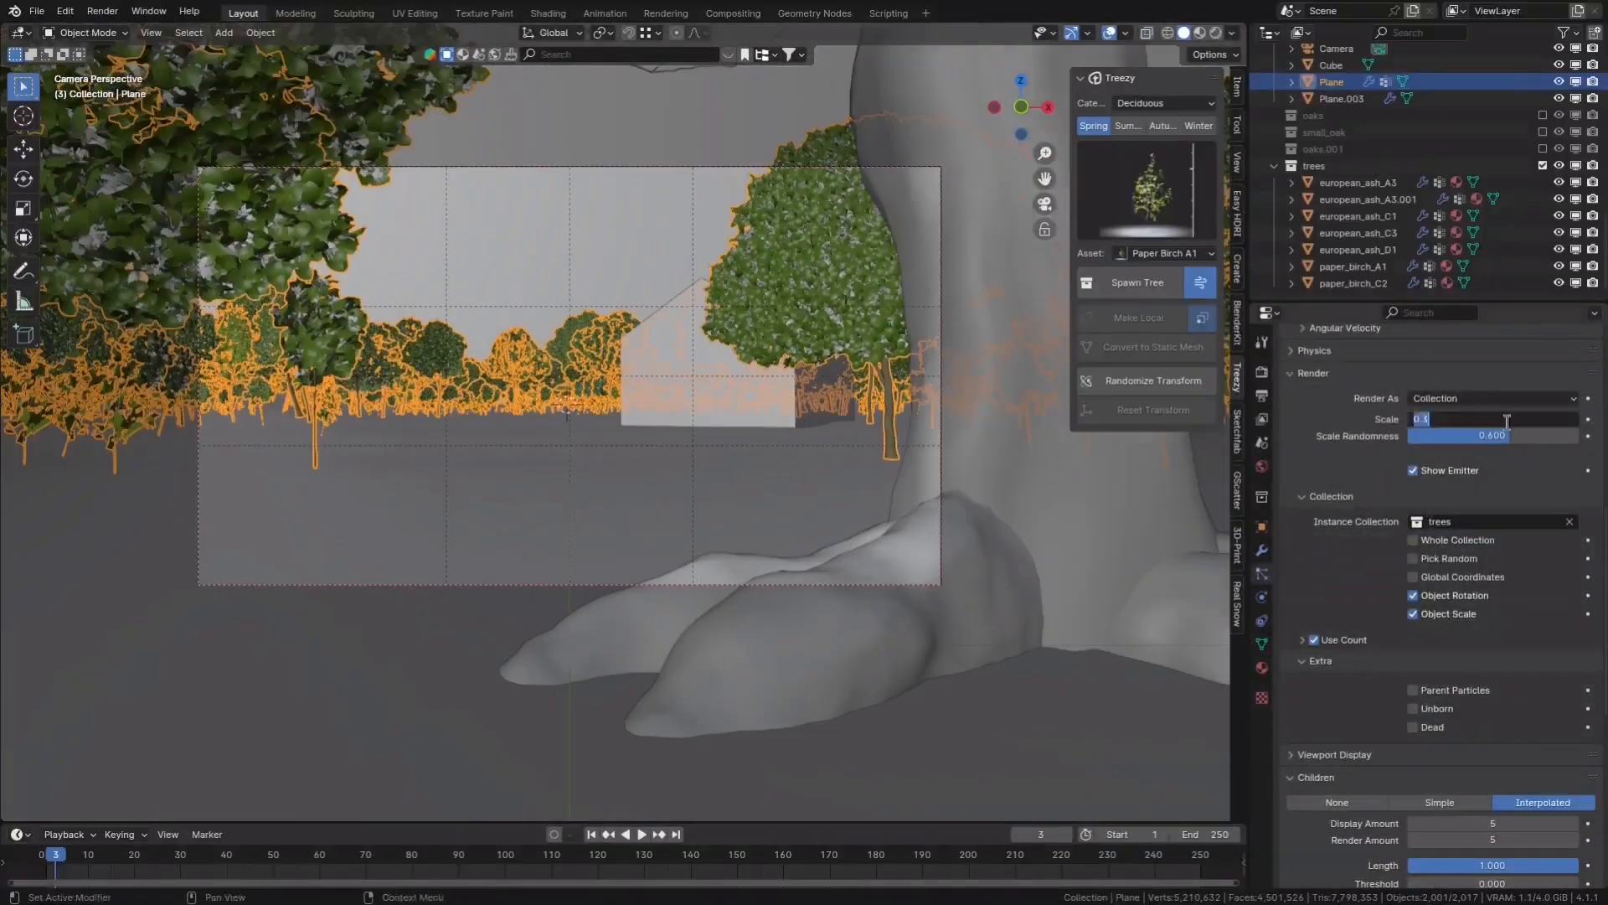
{"action": "middle_click_drag", "start_coordinate": [586, 469], "coordinate": [419, 463]}
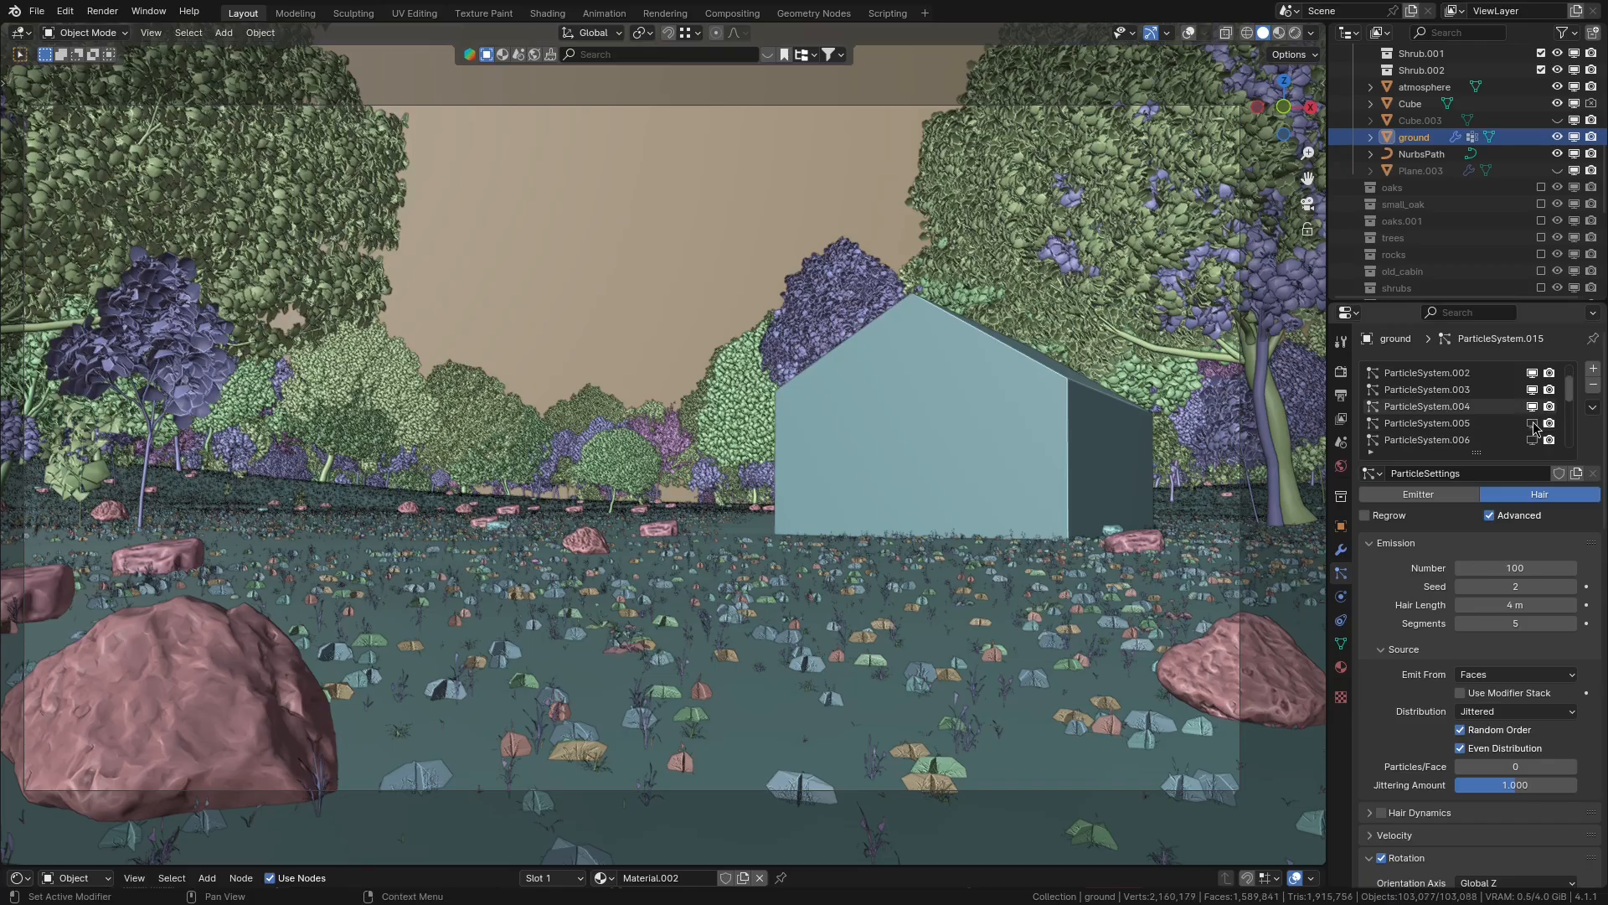
- Turn on viewport display for the ground's ParticleSystem.005 and for further particle systems lower in the list
{"action": "left_click", "coordinate": [1532, 423]}
{"action": "scroll", "coordinate": [1538, 410], "scroll_direction": "down", "scroll_amount": 5}
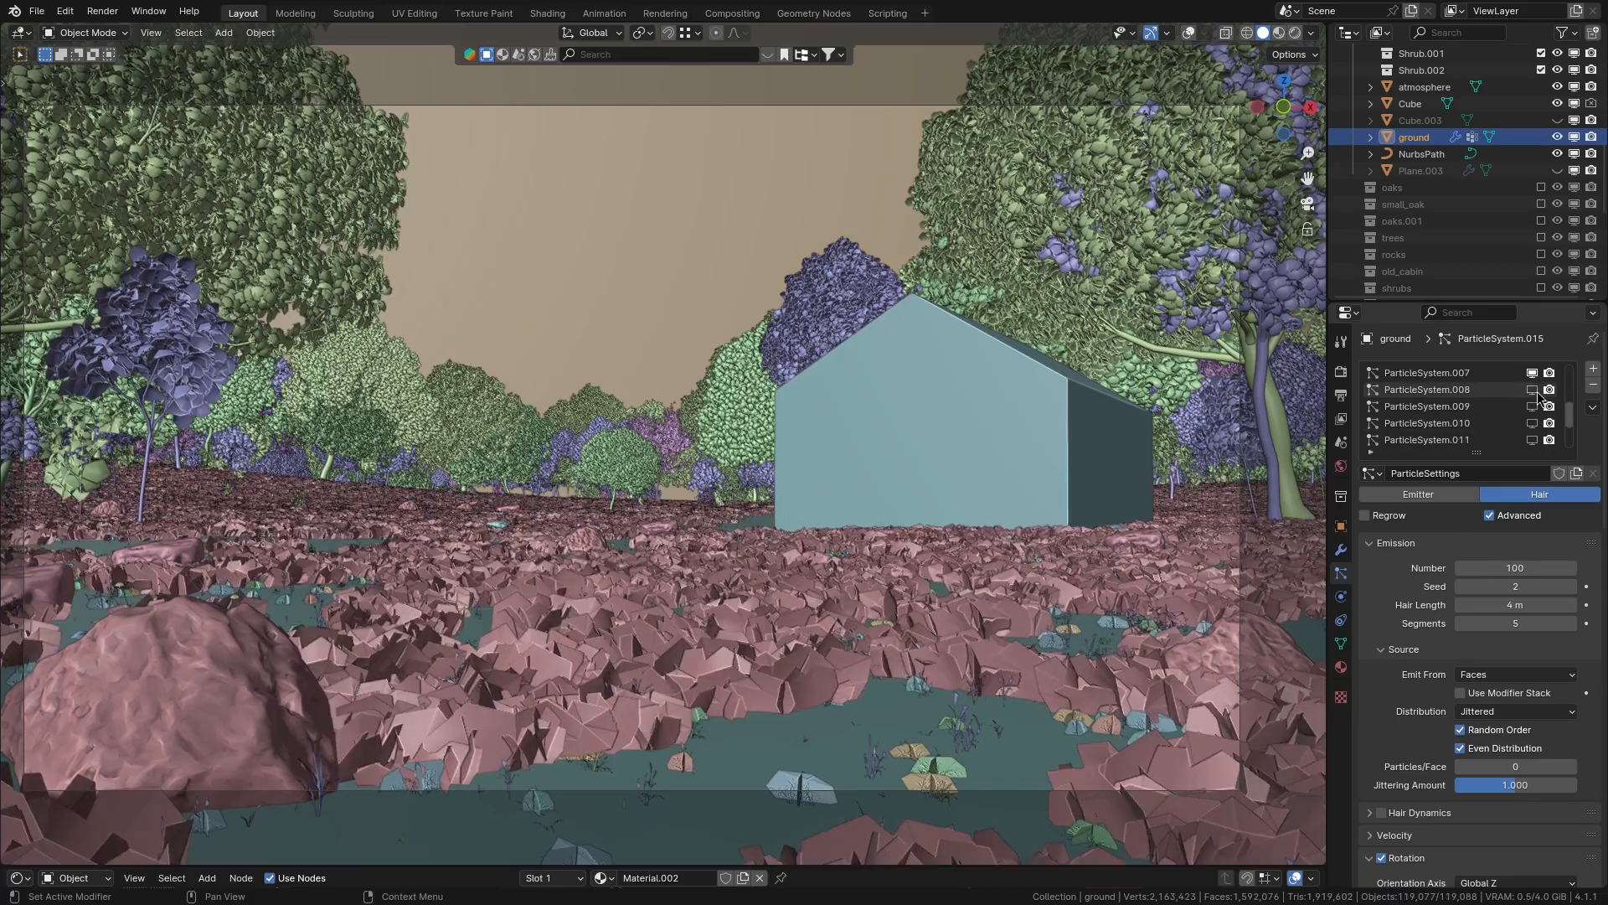
{"action": "scroll", "coordinate": [1536, 425], "scroll_direction": "down", "scroll_amount": 1}
{"action": "left_click", "coordinate": [1536, 425]}
{"action": "scroll", "coordinate": [1535, 426], "scroll_direction": "down", "scroll_amount": 1}
{"action": "left_click", "coordinate": [1534, 426]}
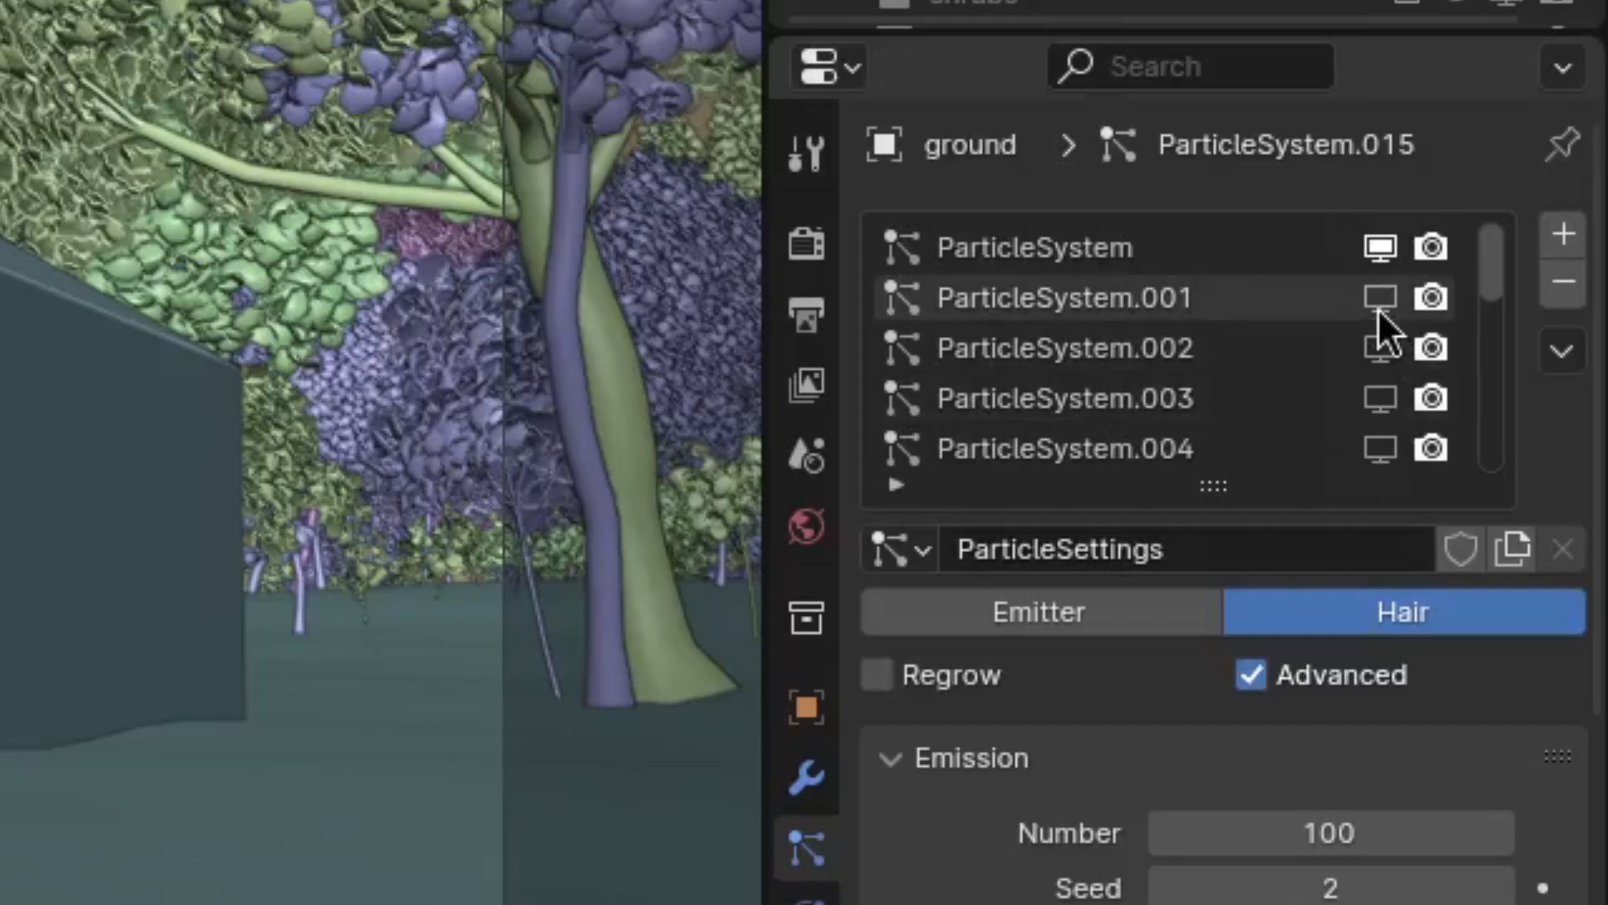
- Turn on viewport display for the ground's ParticleSystem.001, ParticleSystem.002 and ParticleSystem.003
{"action": "left_click", "coordinate": [1380, 300]}
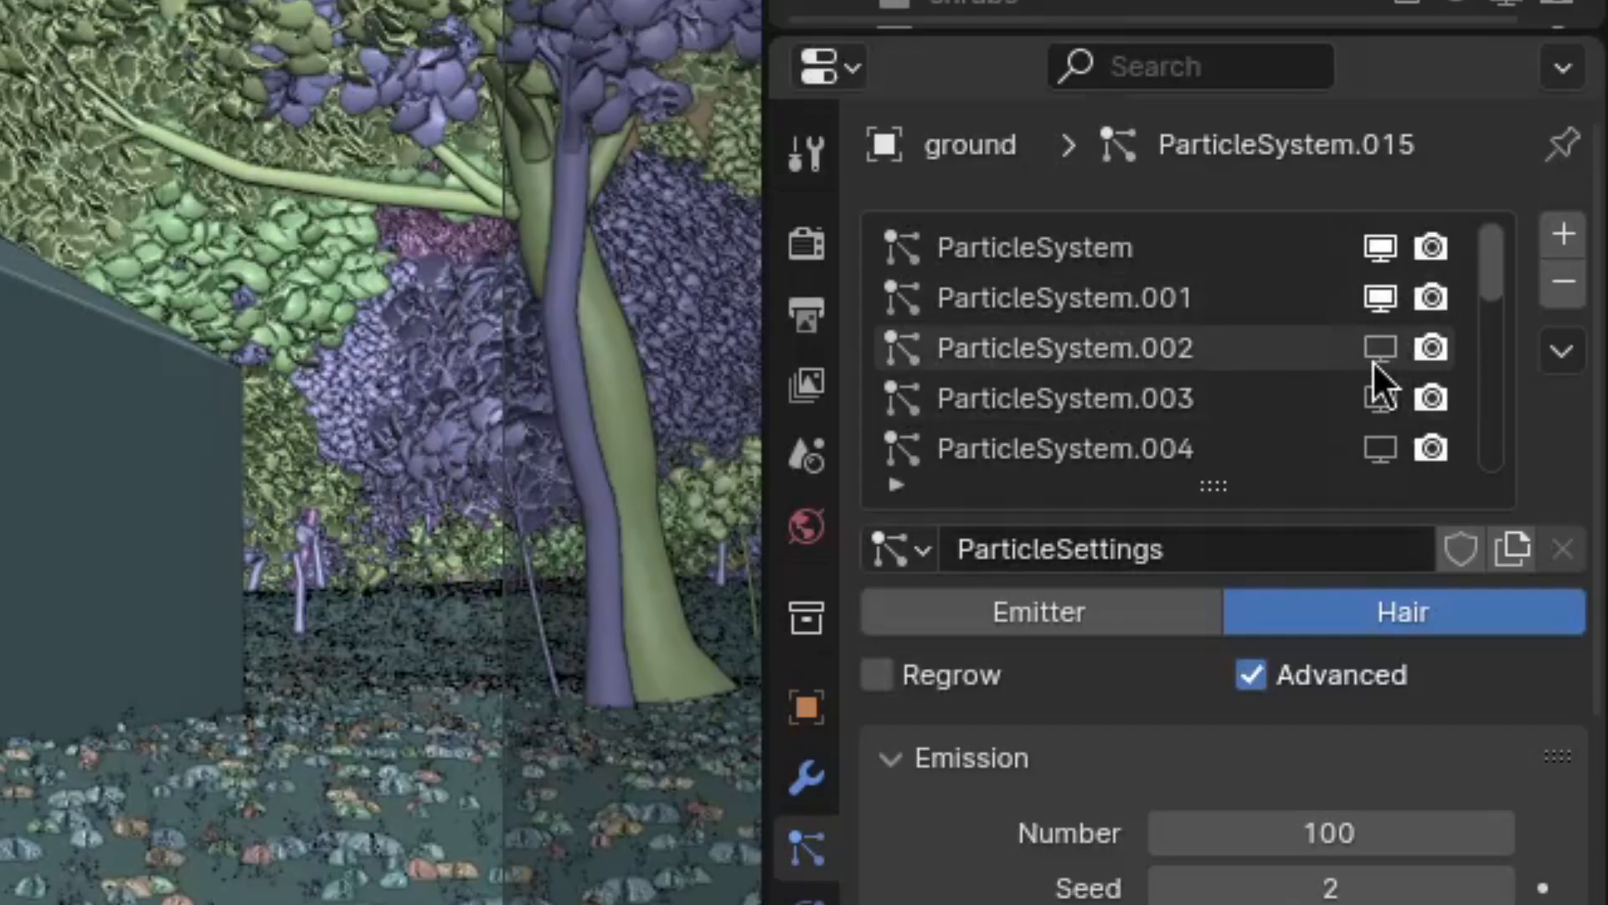
{"action": "left_click", "coordinate": [1379, 352]}
{"action": "left_click", "coordinate": [1383, 401]}
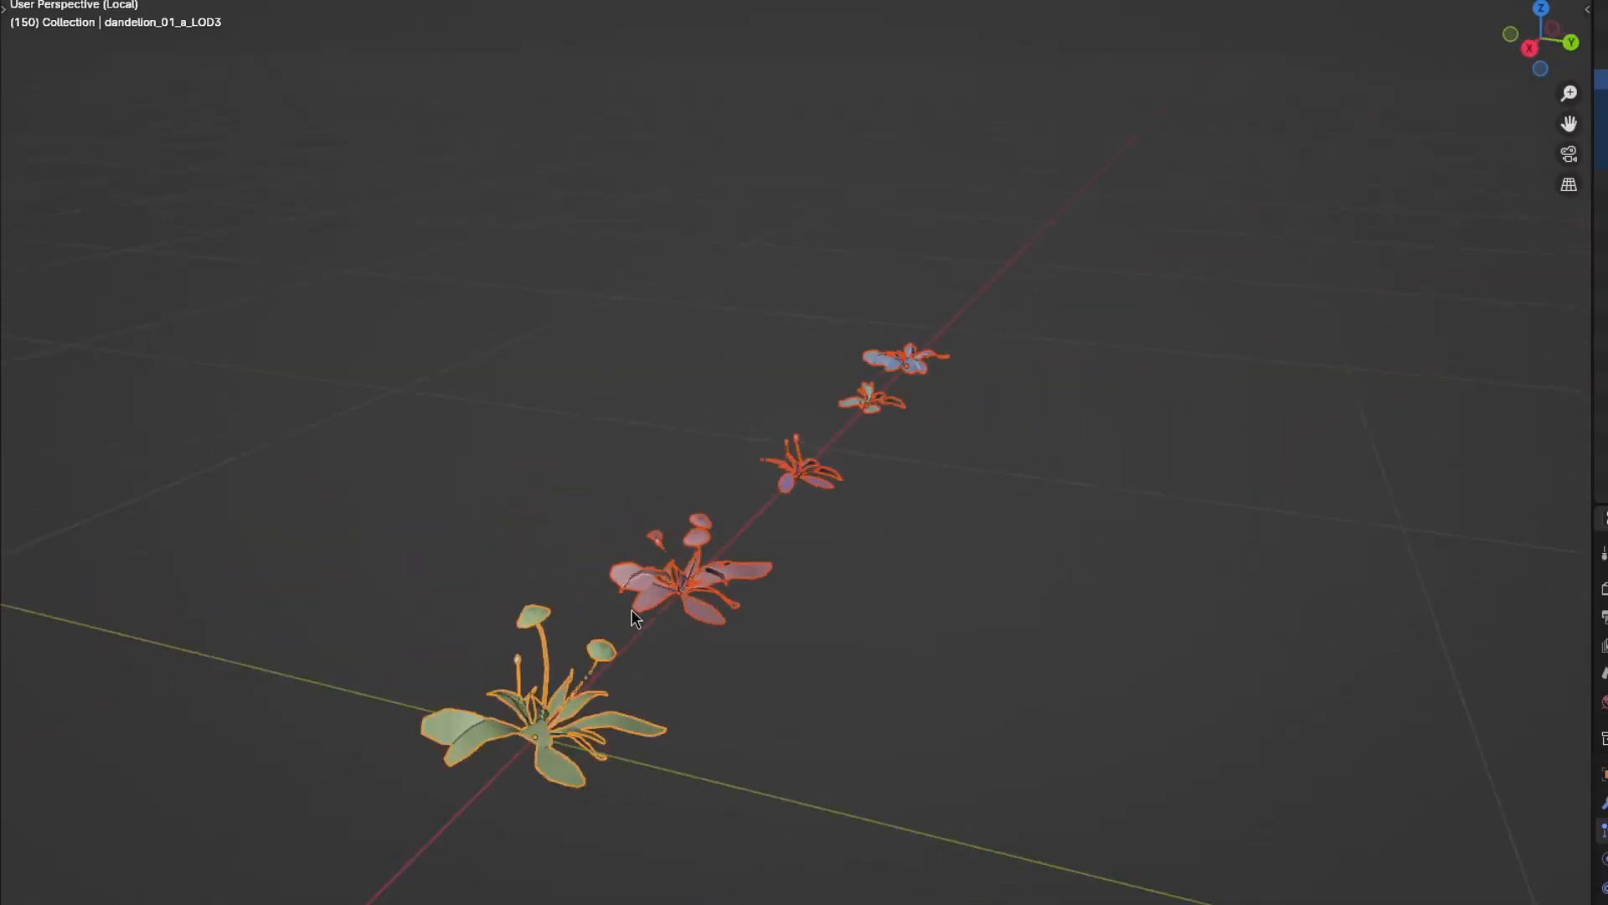
{"action": "middle_click_drag", "start_coordinate": [1002, 617], "coordinate": [921, 611]}
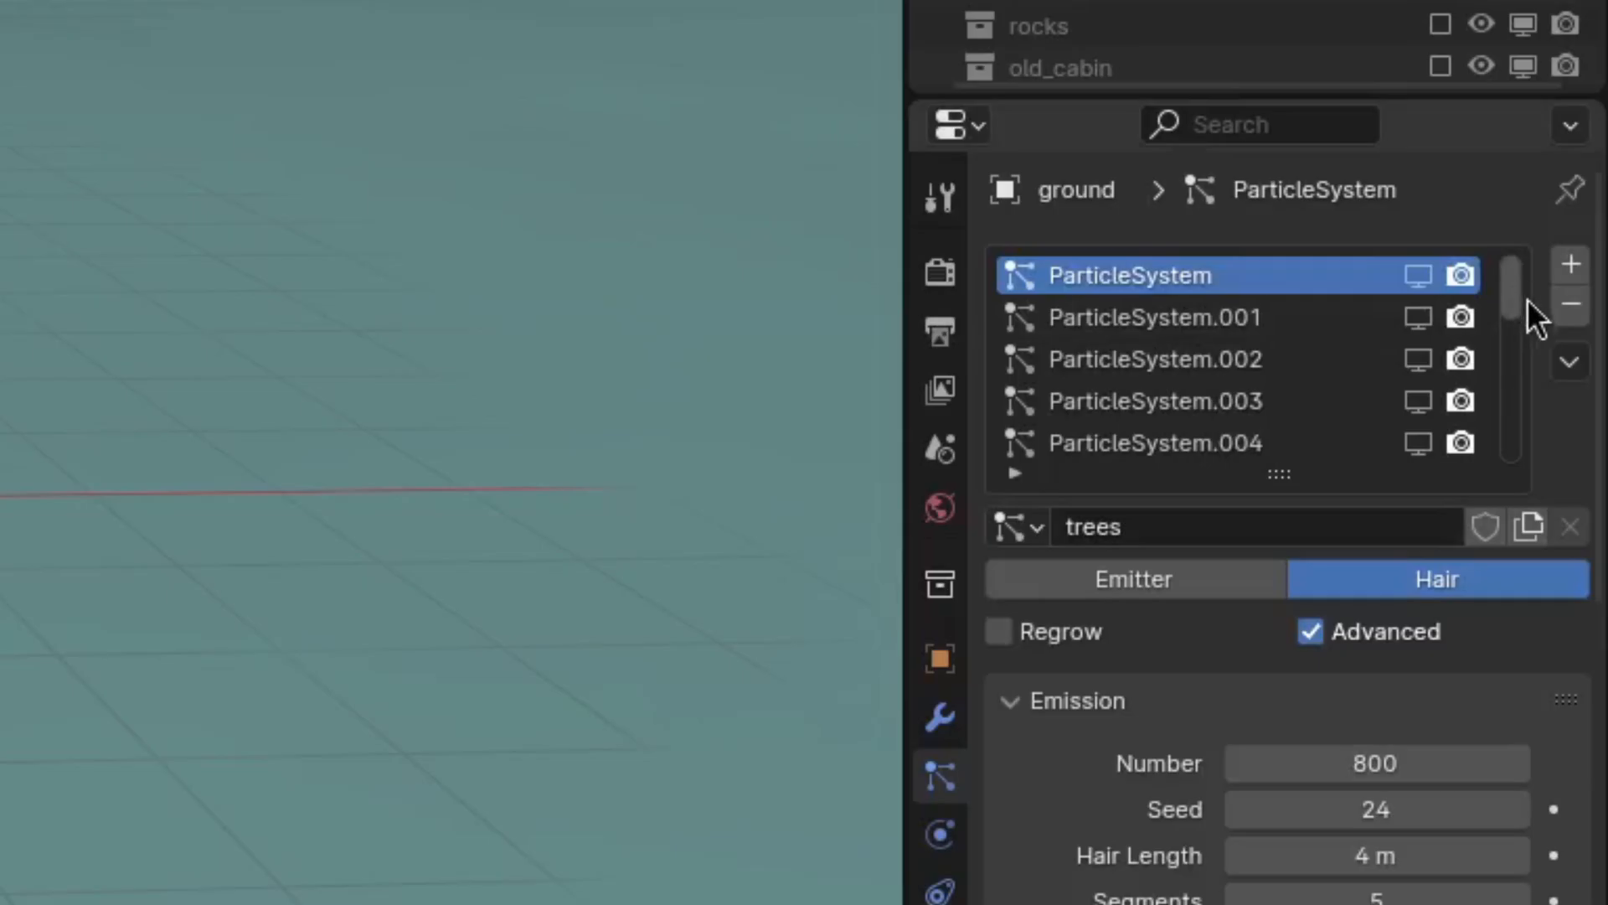
- Open the clouds texture of the ground's grass particle system and enable its influence on hair length
{"action": "scroll", "coordinate": [1522, 447], "scroll_direction": "down", "scroll_amount": 3}
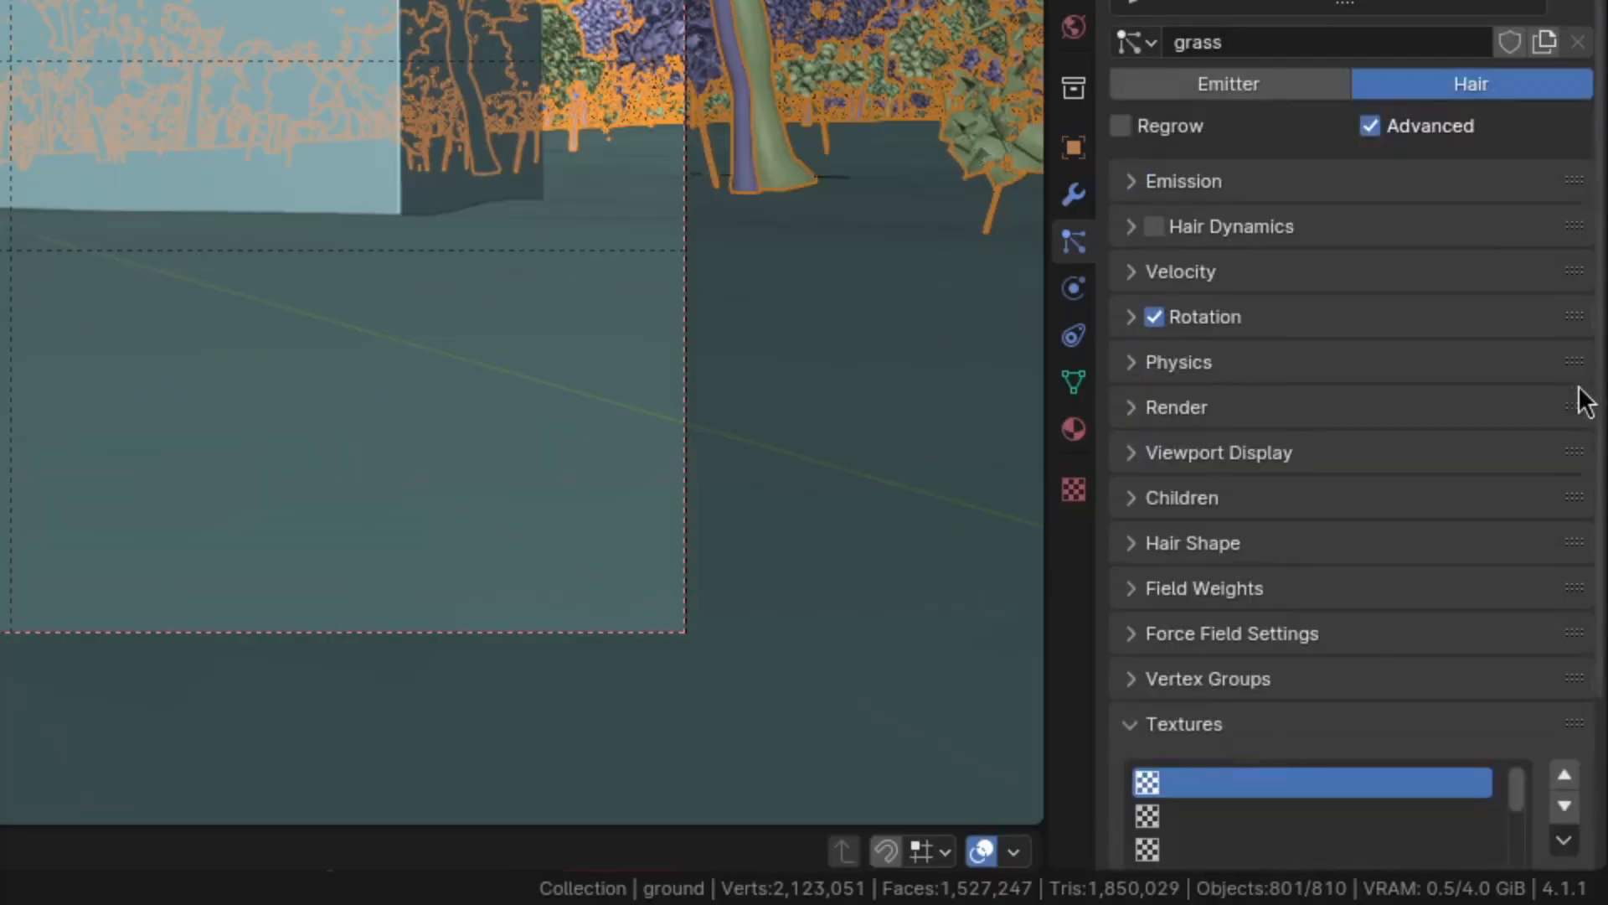
{"action": "scroll", "coordinate": [1447, 801], "scroll_direction": "down", "scroll_amount": 5}
{"action": "left_click", "coordinate": [1434, 789]}
{"action": "left_click", "coordinate": [1563, 790]}
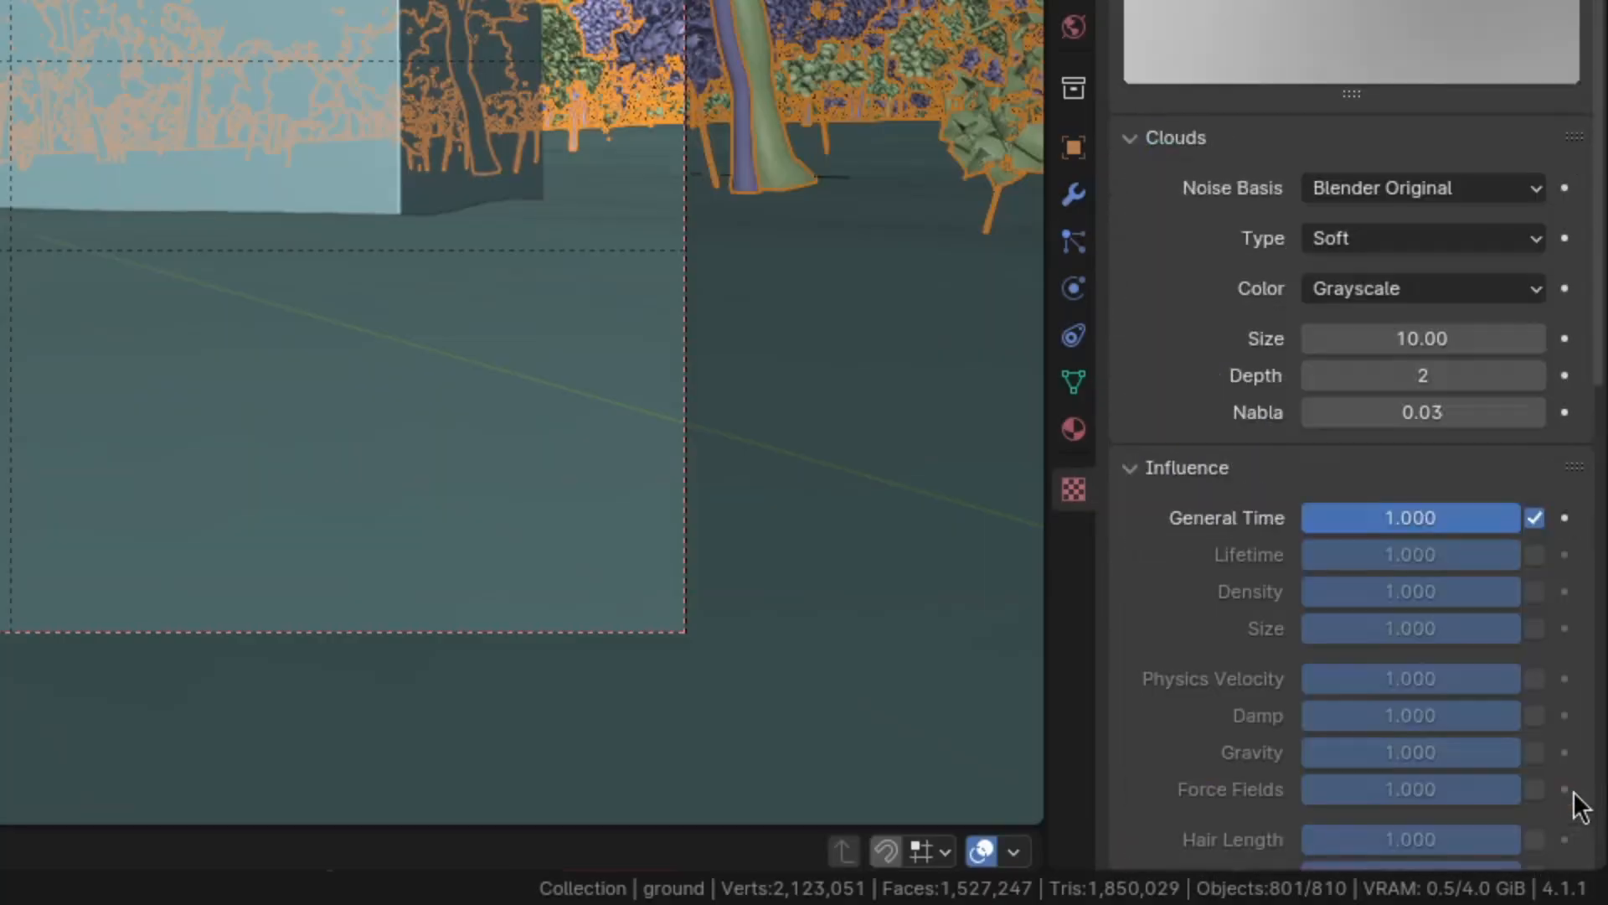
{"action": "scroll", "coordinate": [1474, 419], "scroll_direction": "down", "scroll_amount": 6}
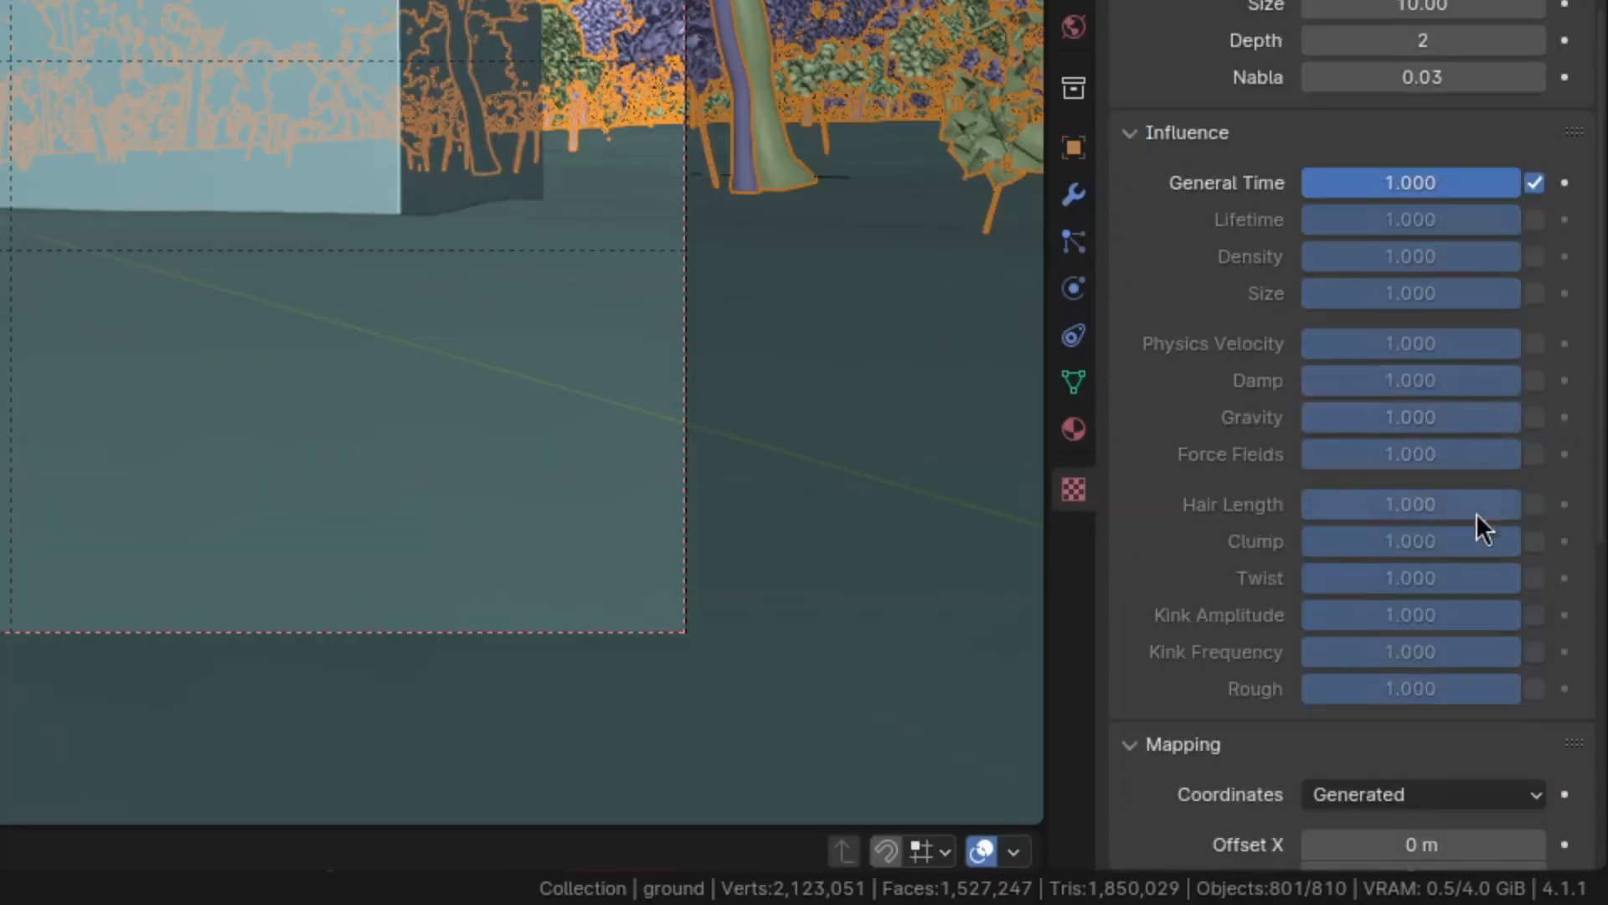
{"action": "left_click", "coordinate": [1534, 505]}
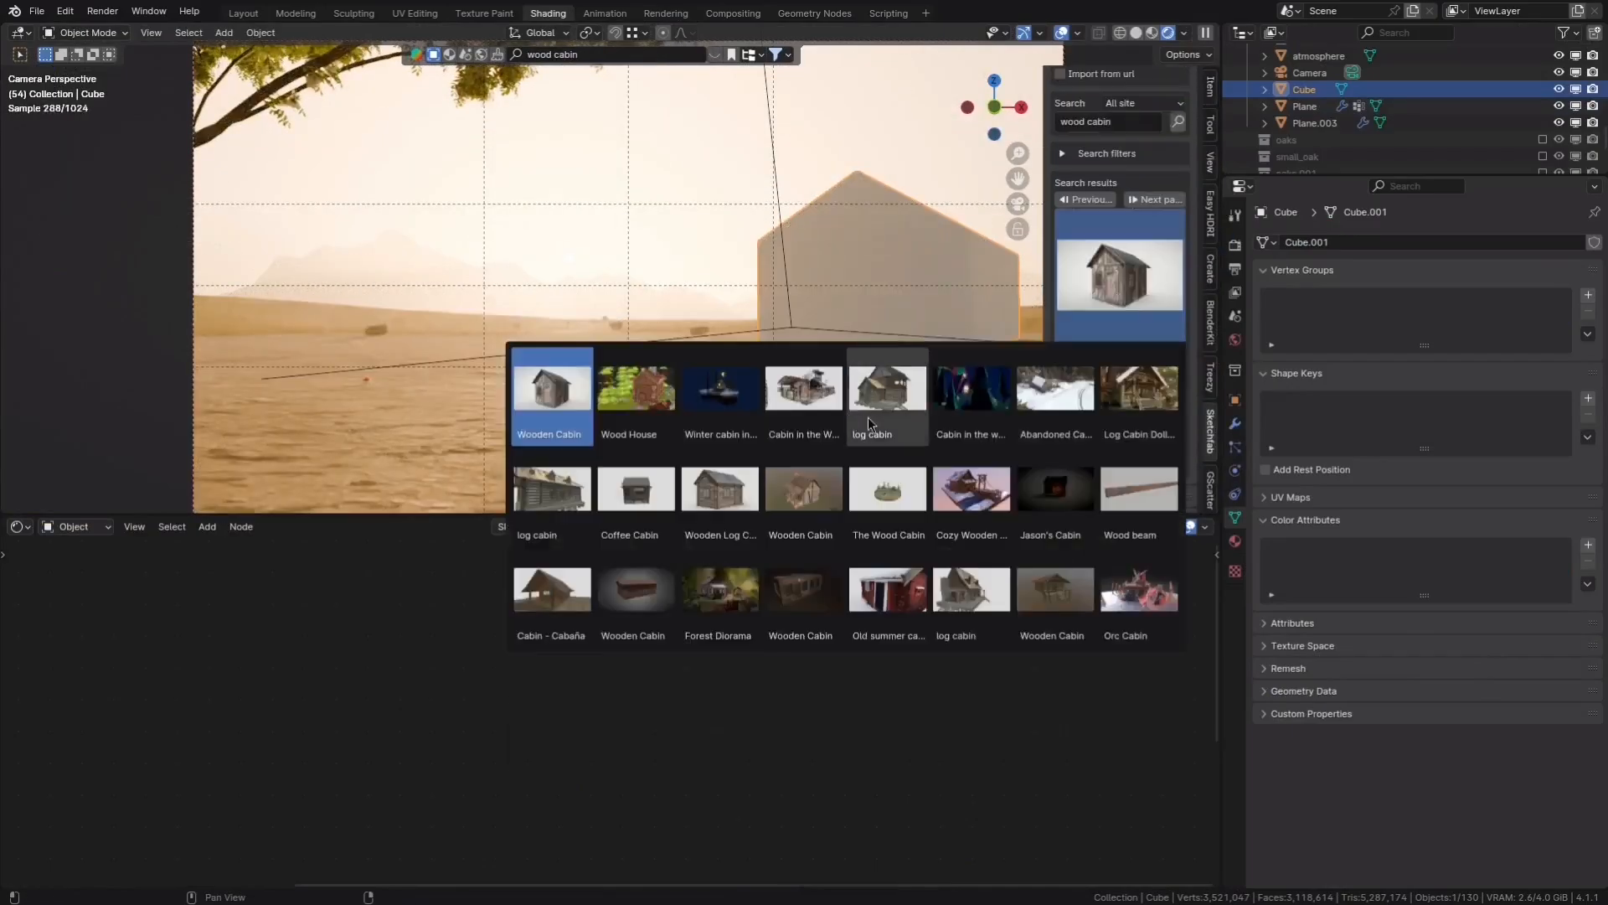
- Select the imported log cabin and move it along the X axis
{"action": "left_click", "coordinate": [1300, 158]}
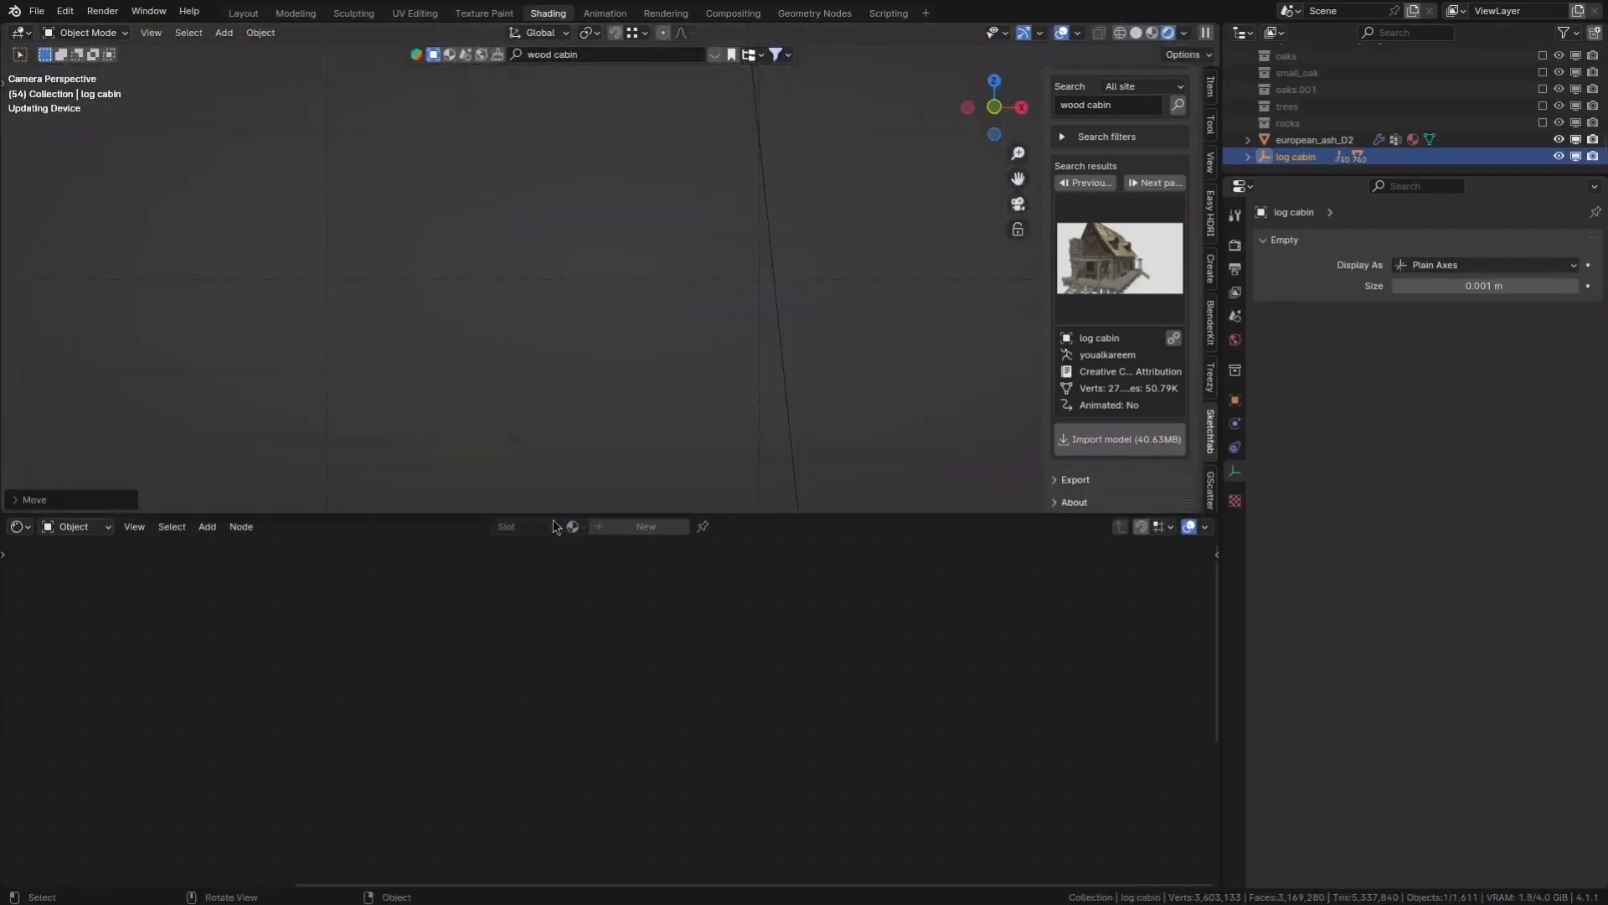
{"action": "key", "text": "g"}
{"action": "key", "text": "x"}
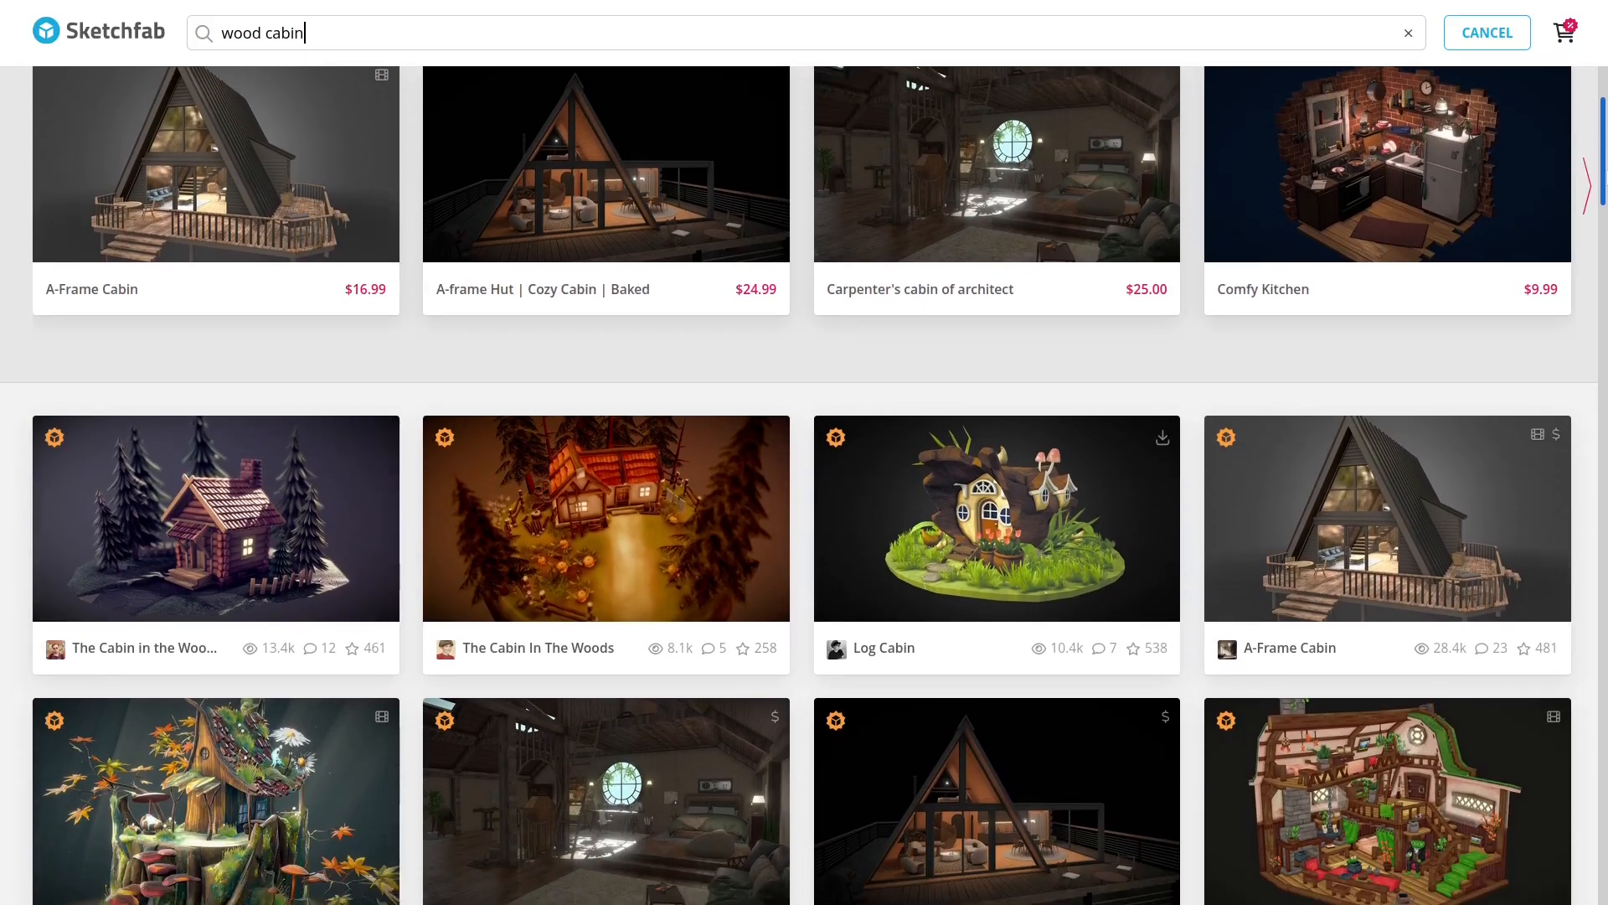
- Switch to the Sketchfab website, browse the wood cabin results and inspect the Pokkala Log house model in 3D
{"action": "scroll", "coordinate": [804, 486], "scroll_direction": "down", "scroll_amount": 4}
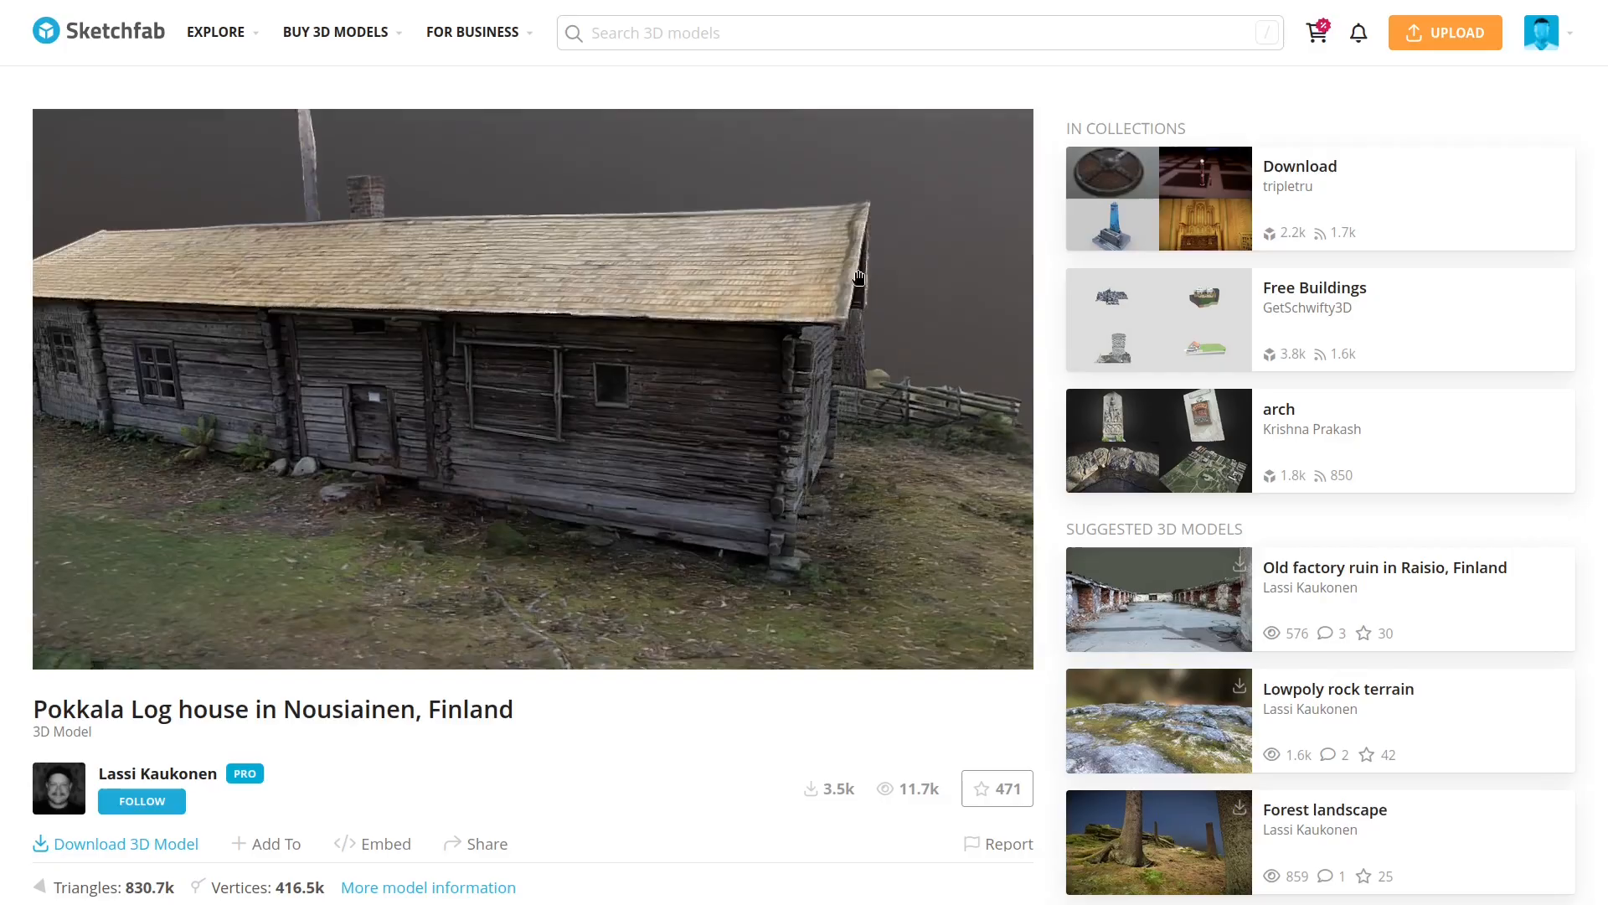
{"action": "mouse_move", "coordinate": [502, 268]}
{"action": "left_mouse_down"}
{"action": "mouse_move", "coordinate": [526, 379]}
{"action": "mouse_move", "coordinate": [611, 262]}
{"action": "mouse_move", "coordinate": [570, 302]}
{"action": "left_mouse_up"}
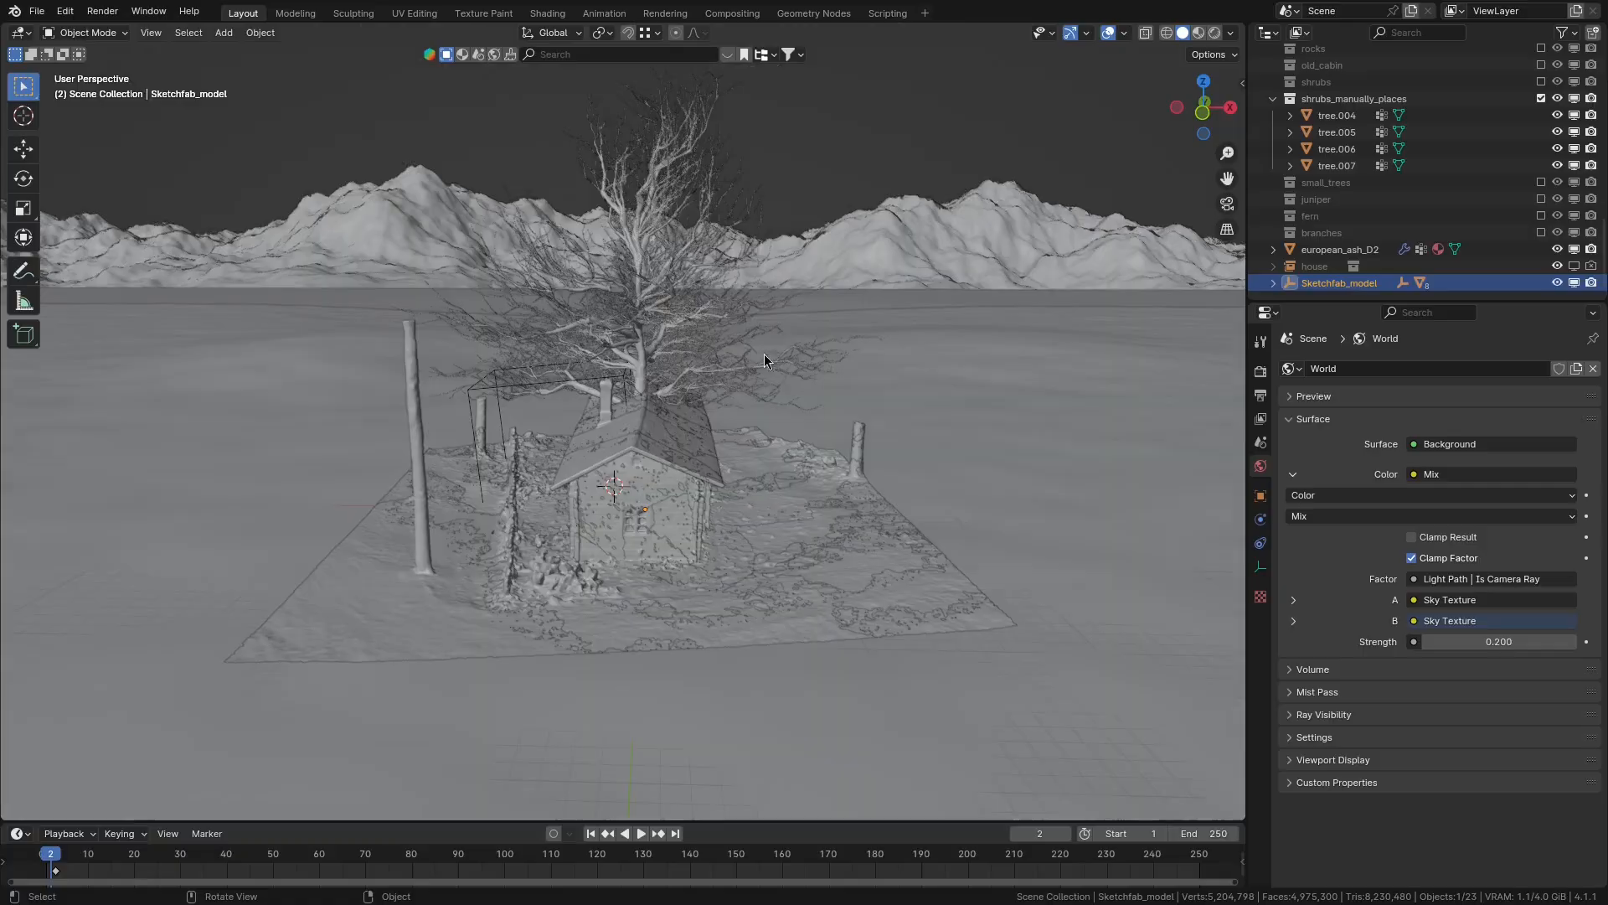
- Move the imported Sketchfab log house into position along the Z and X axes
{"action": "mouse_move", "coordinate": [762, 359]}
{"action": "middle_mouse_down"}
{"action": "mouse_move", "coordinate": [673, 420]}
{"action": "mouse_move", "coordinate": [825, 461]}
{"action": "middle_mouse_up"}
{"action": "key", "text": "g"}
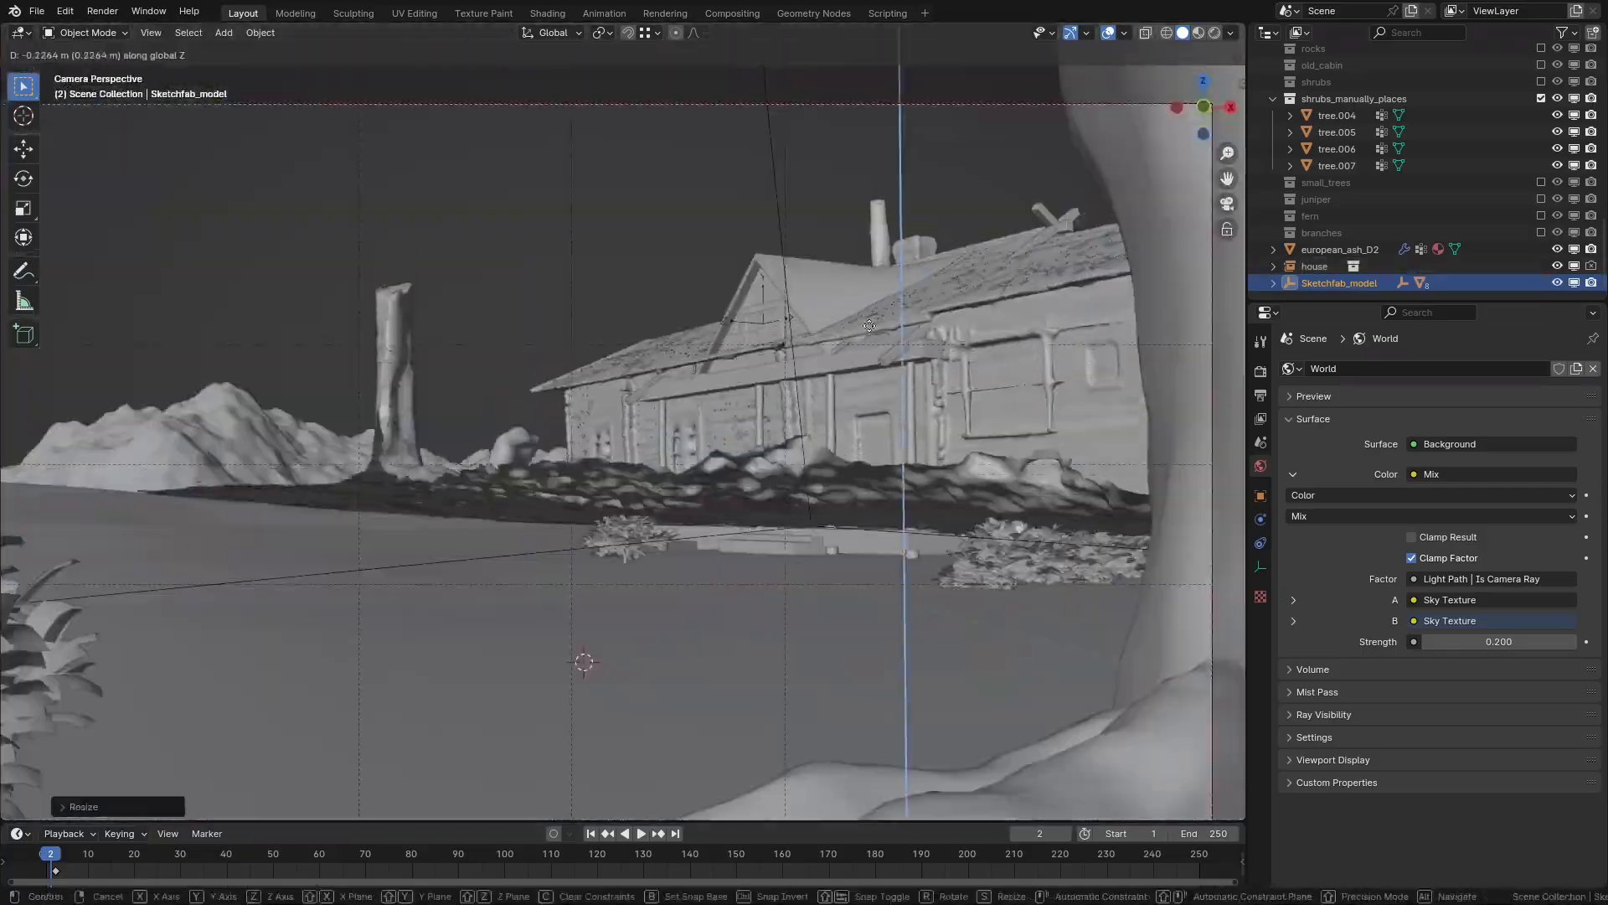
{"action": "key", "text": "x"}
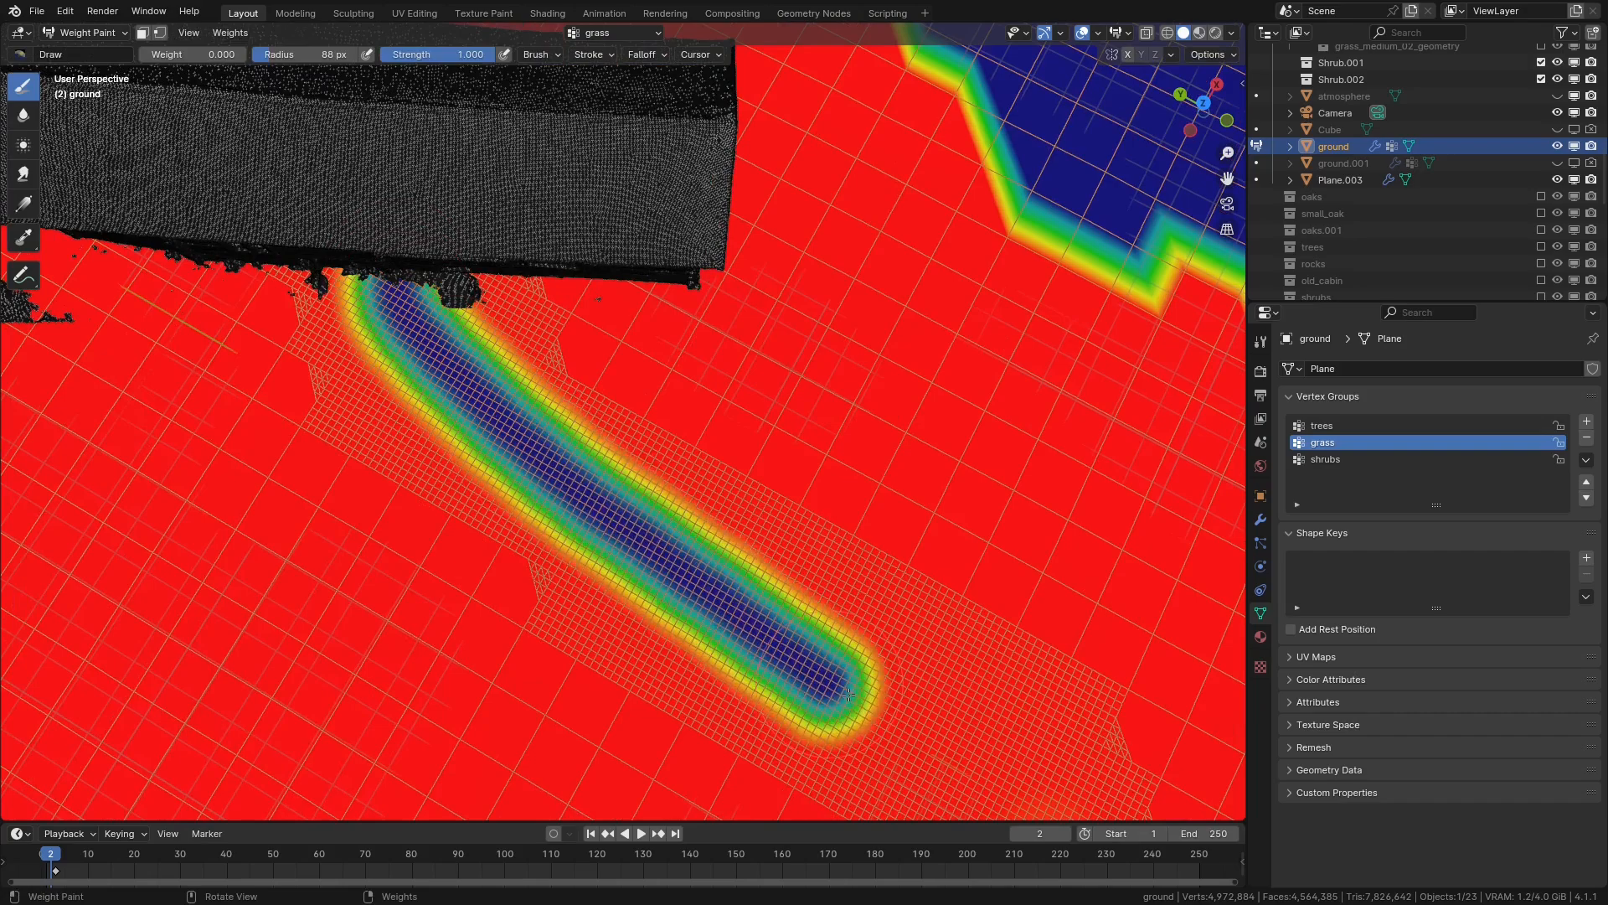
- Extend the path leading from the house by painting weight 0.000 into the ground's grass vertex group
{"action": "mouse_move", "coordinate": [848, 695]}
{"action": "middle_mouse_down", "text": "shift"}
{"action": "mouse_move", "coordinate": [520, 287]}
{"action": "mouse_move", "coordinate": [405, 242]}
{"action": "middle_mouse_up", "text": "shift"}
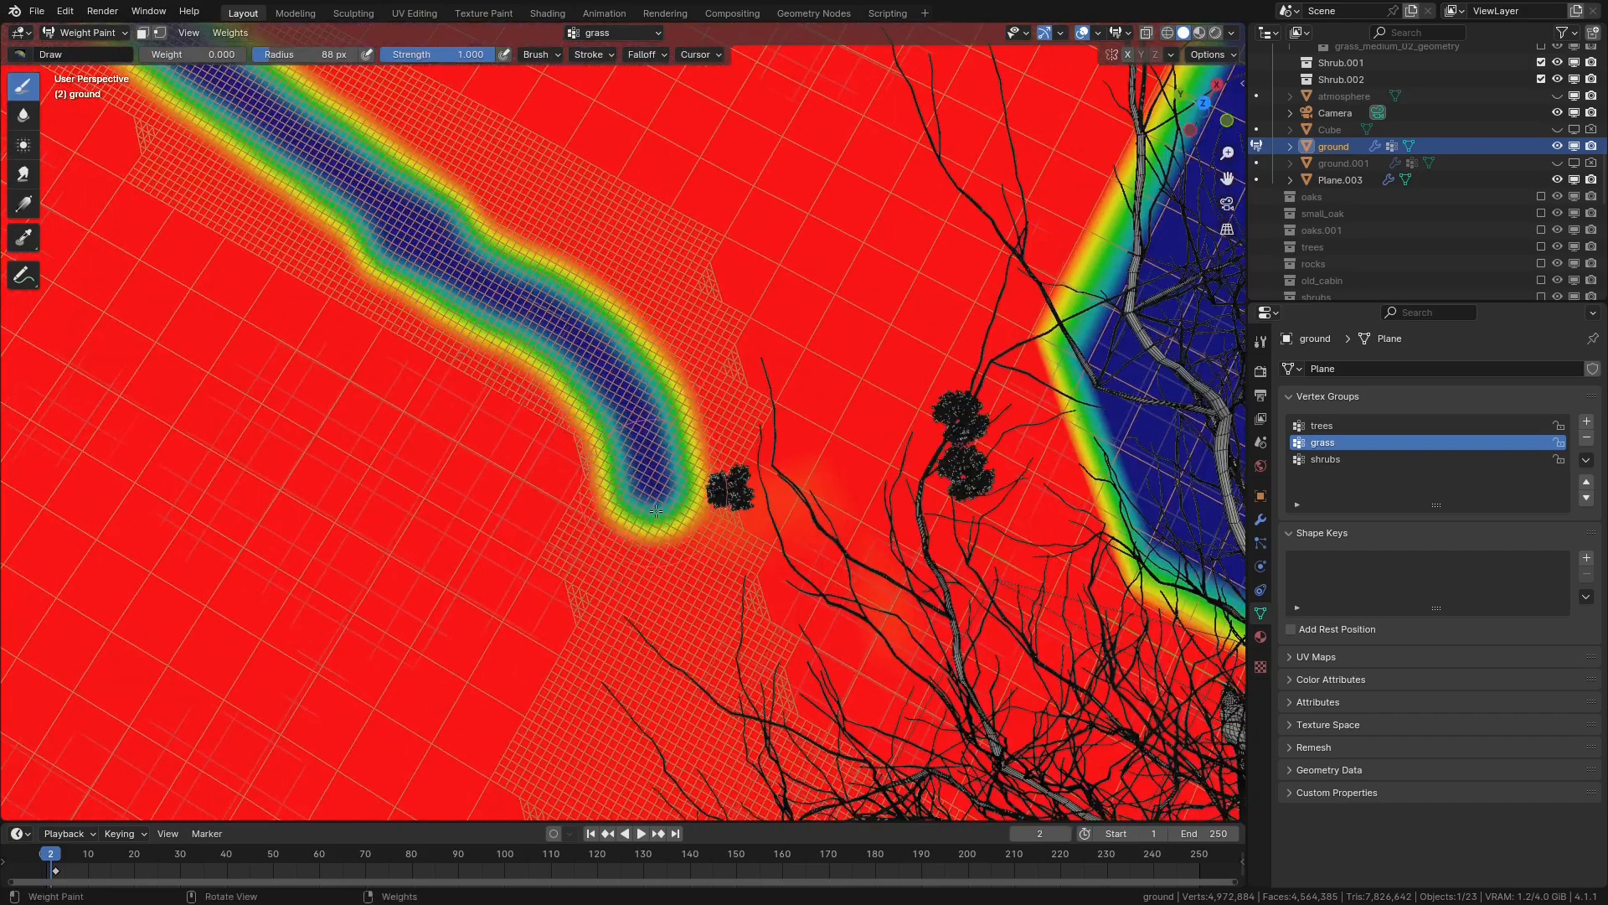
{"action": "middle_click_drag", "start_coordinate": [664, 687], "coordinate": [688, 463], "text": "shift"}
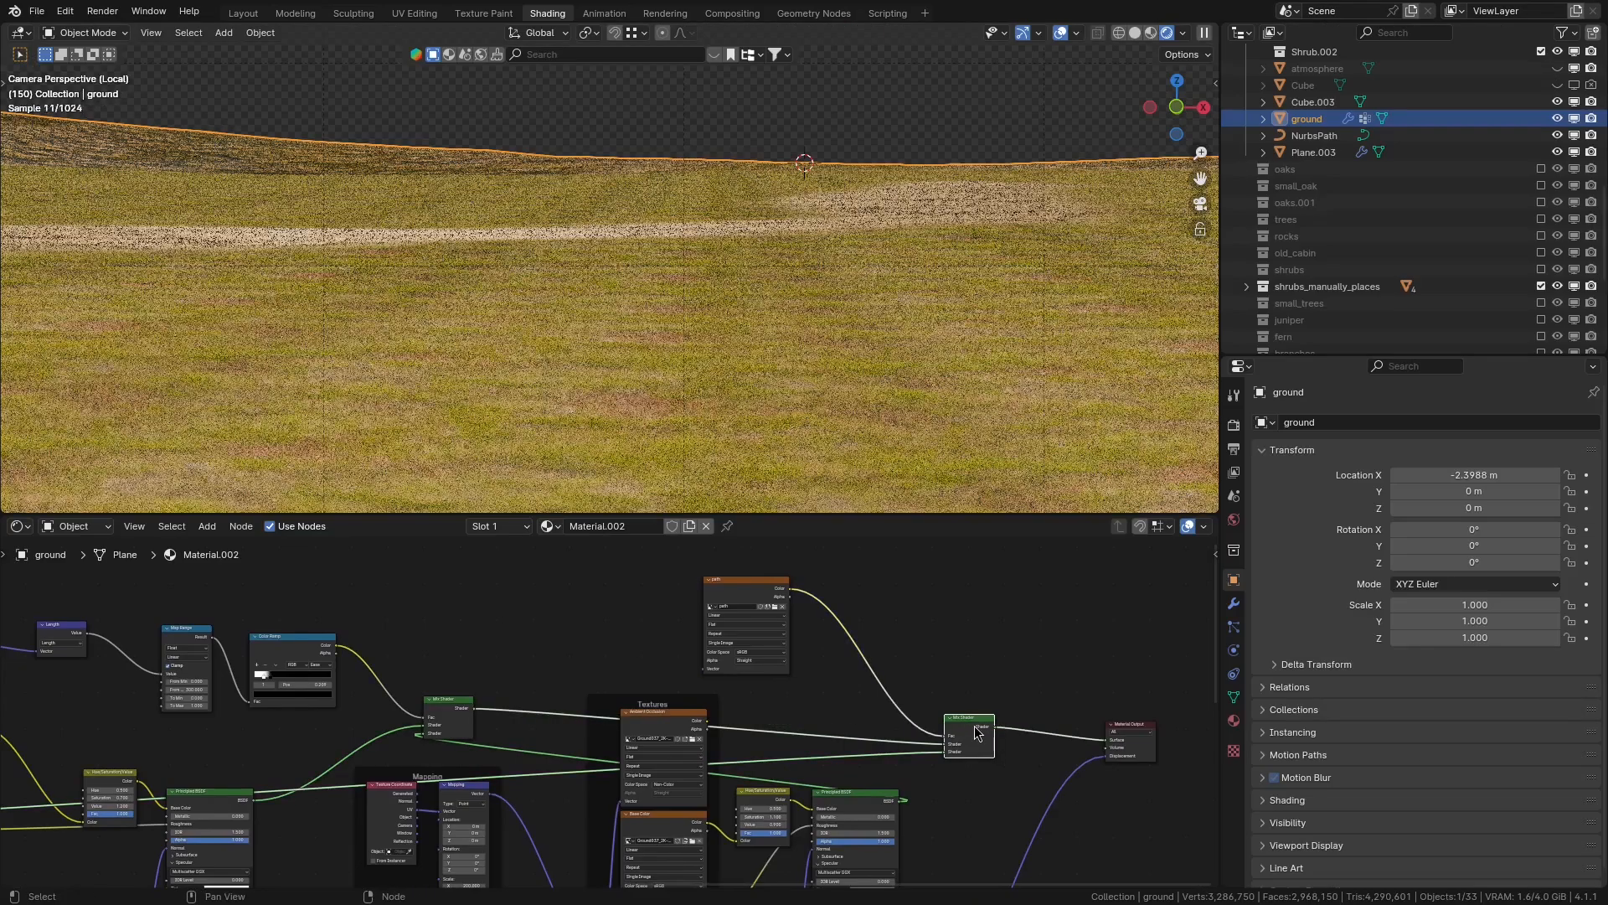
- Examine the dirt path blended into the ground material from several angles
{"action": "middle_click_drag", "start_coordinate": [806, 453], "coordinate": [862, 469]}
{"action": "scroll", "coordinate": [787, 335], "scroll_direction": "up", "scroll_amount": 2}
{"action": "middle_click_drag", "start_coordinate": [754, 302], "coordinate": [771, 279]}
{"action": "scroll", "coordinate": [771, 279], "scroll_direction": "down", "scroll_amount": 3}
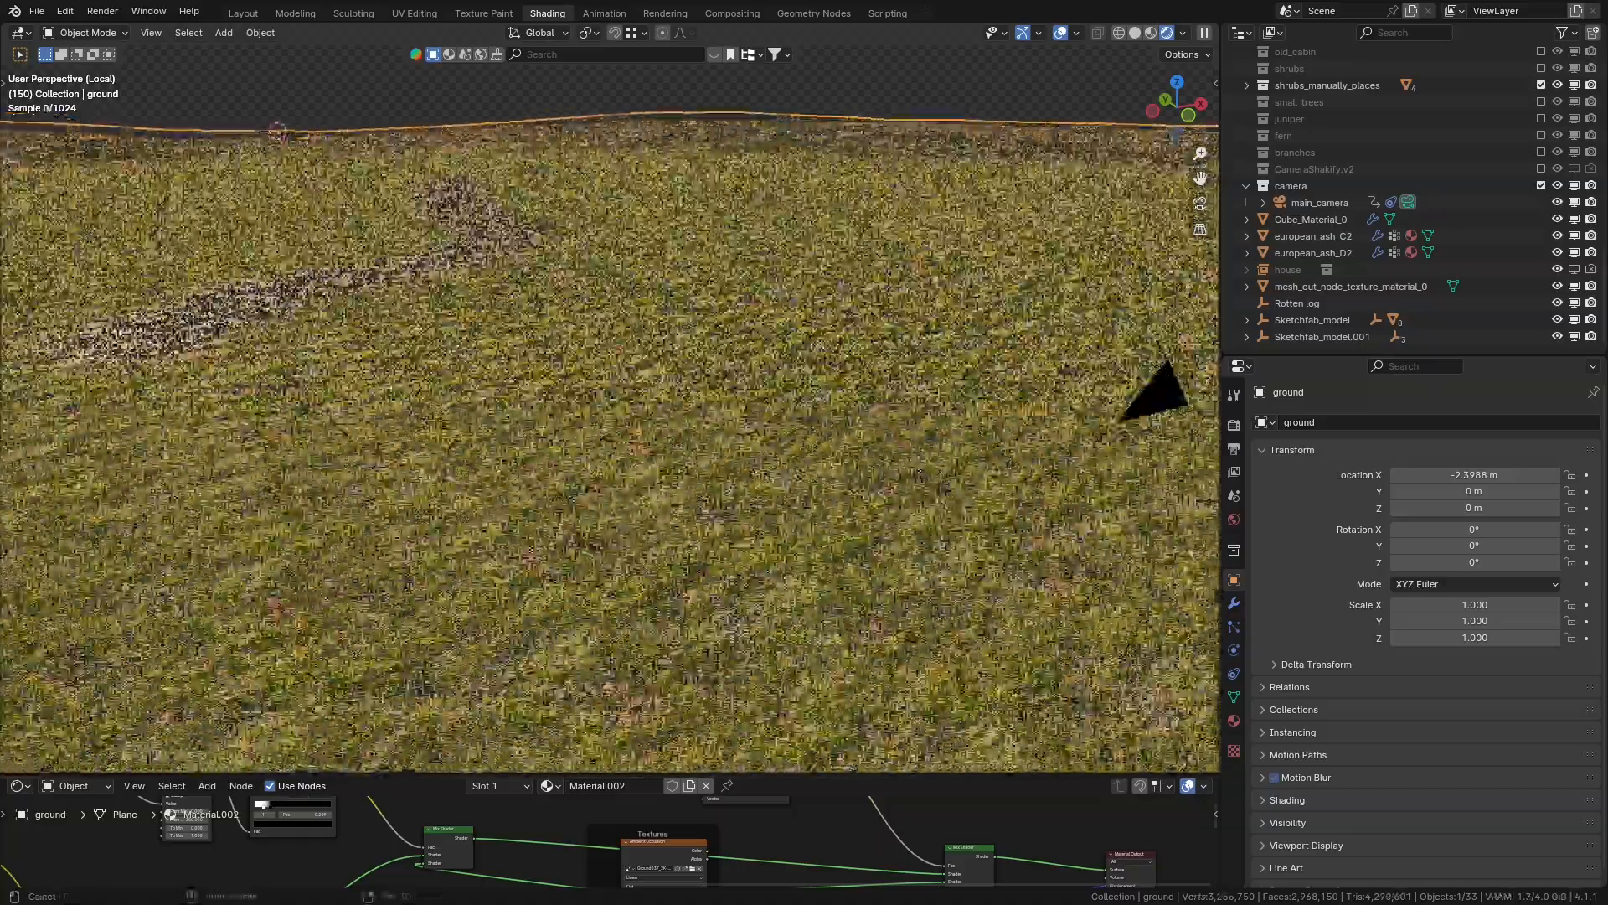
{"action": "middle_click_drag", "start_coordinate": [1149, 388], "coordinate": [682, 349]}
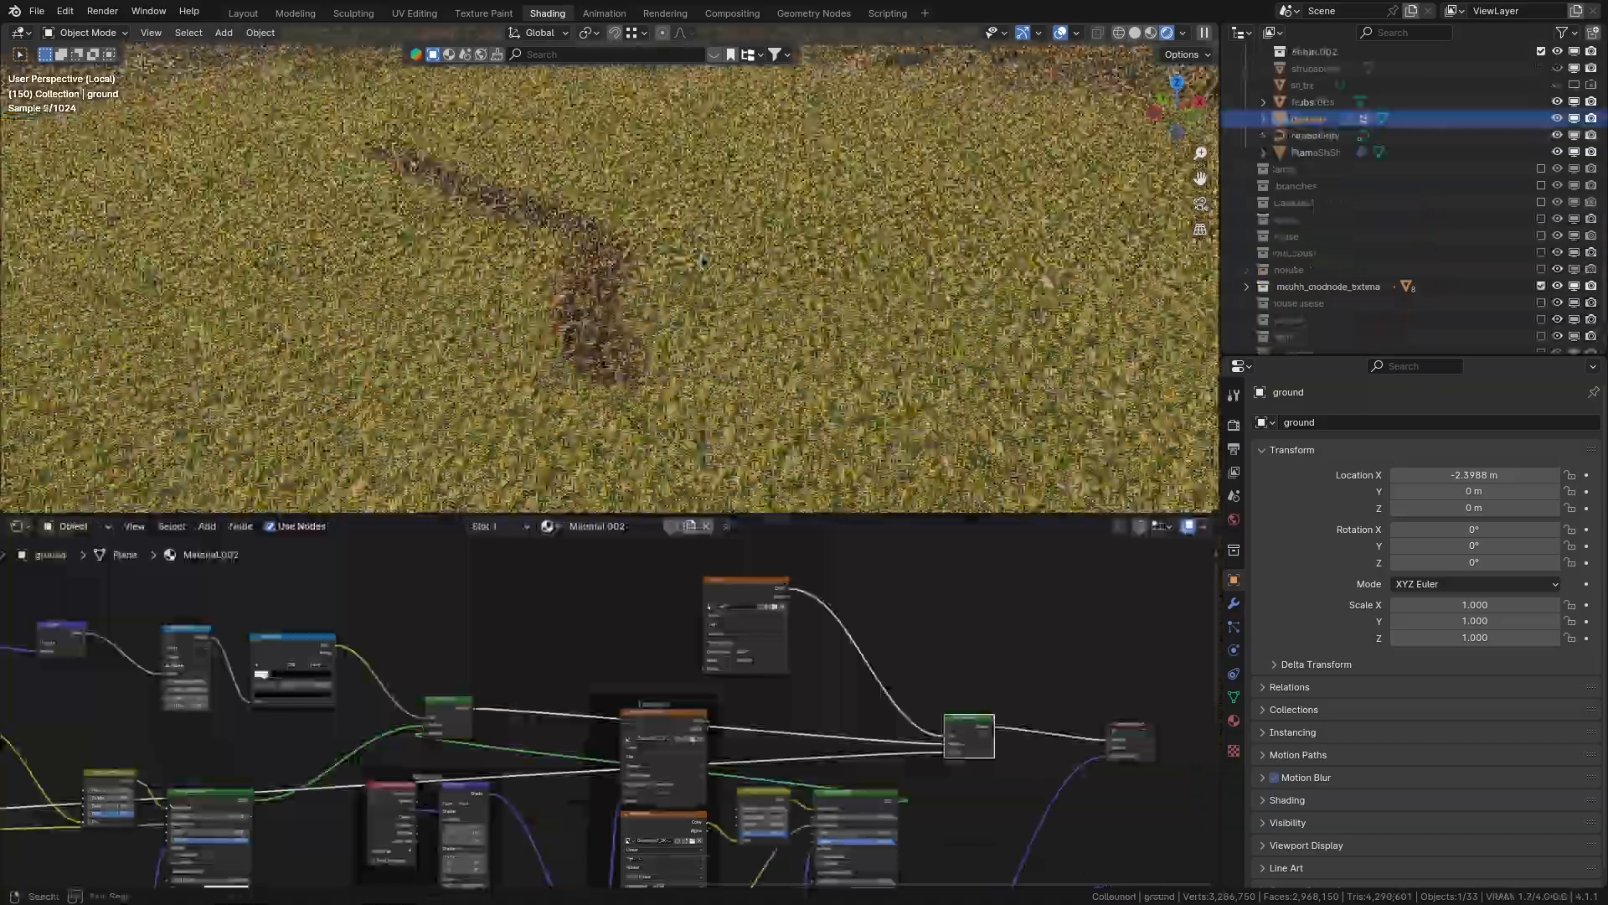
{"action": "scroll", "coordinate": [702, 259], "scroll_direction": "down", "scroll_amount": 3}
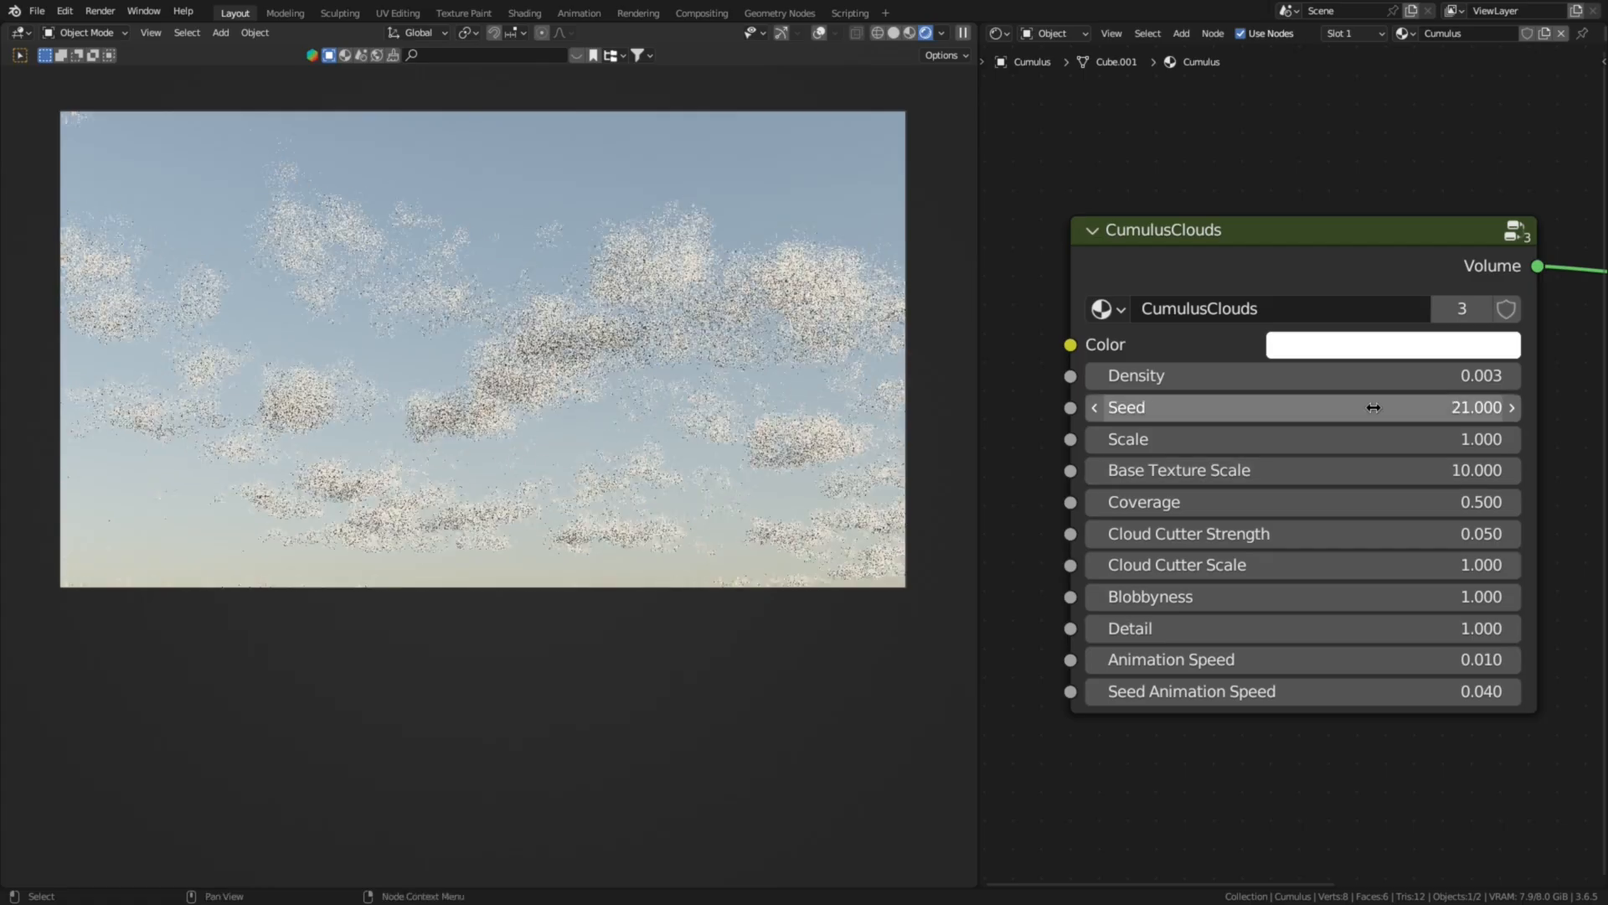
- Set the seed of the CumulusClouds material node to 76
{"action": "double_click", "coordinate": [1400, 408]}
{"action": "type", "text": "76"}
{"action": "key", "text": "Return"}
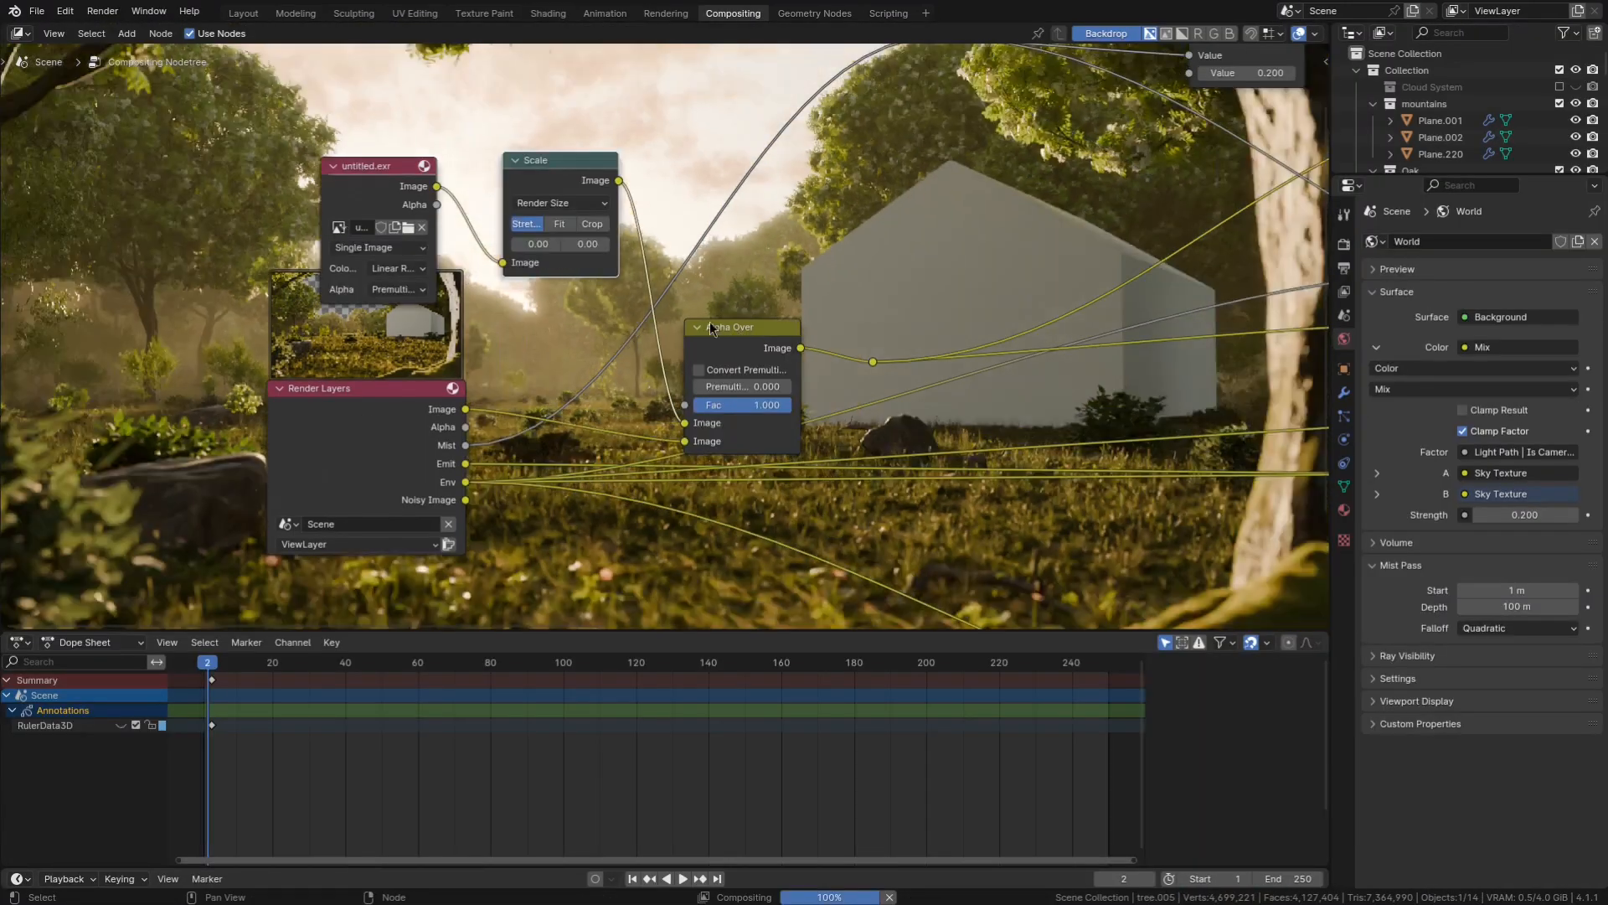
{"action": "middle_click_drag", "start_coordinate": [614, 308], "coordinate": [401, 225]}
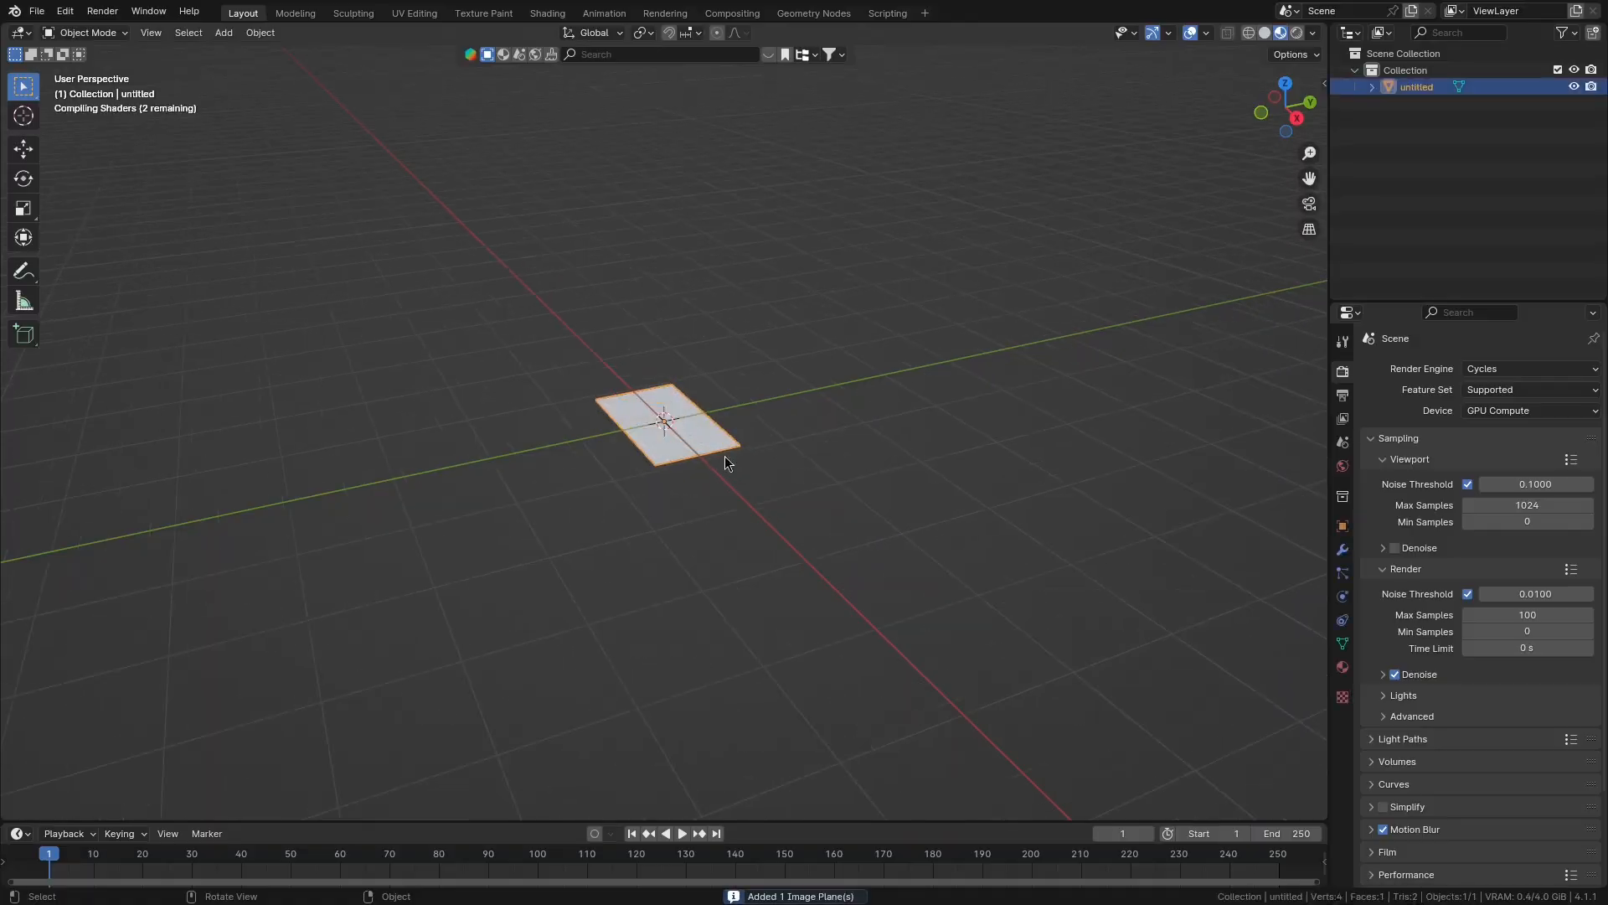
- Scale the untitled image plane to fit the camera frame
{"action": "middle_click_drag", "start_coordinate": [725, 455], "coordinate": [847, 546]}
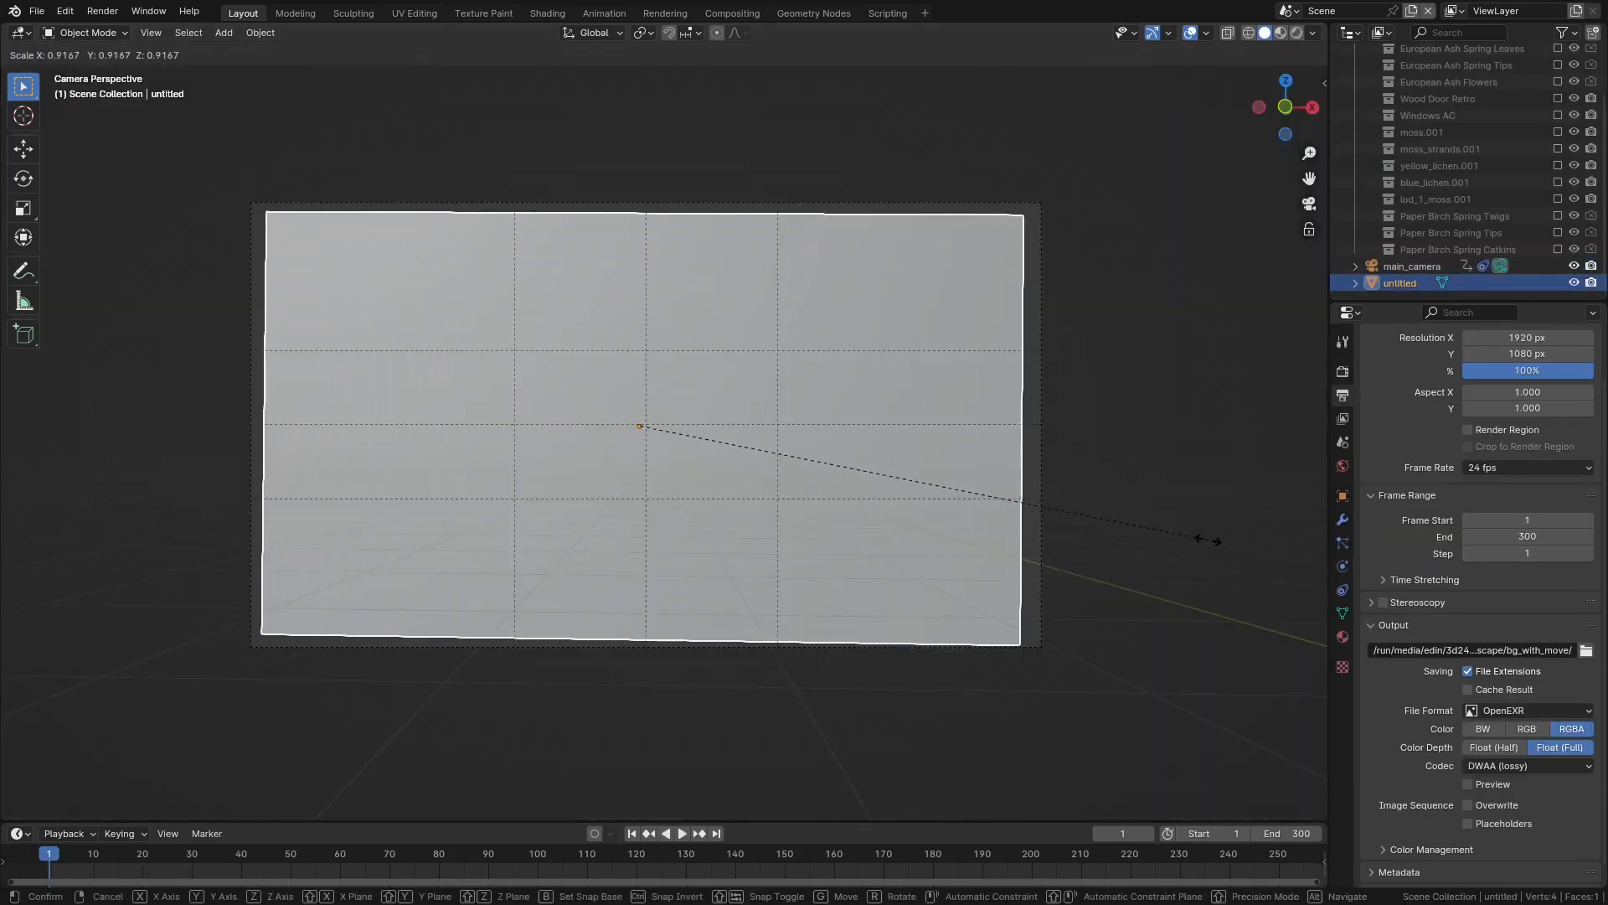
{"action": "left_click", "coordinate": [1251, 567]}
{"action": "key", "text": "n"}
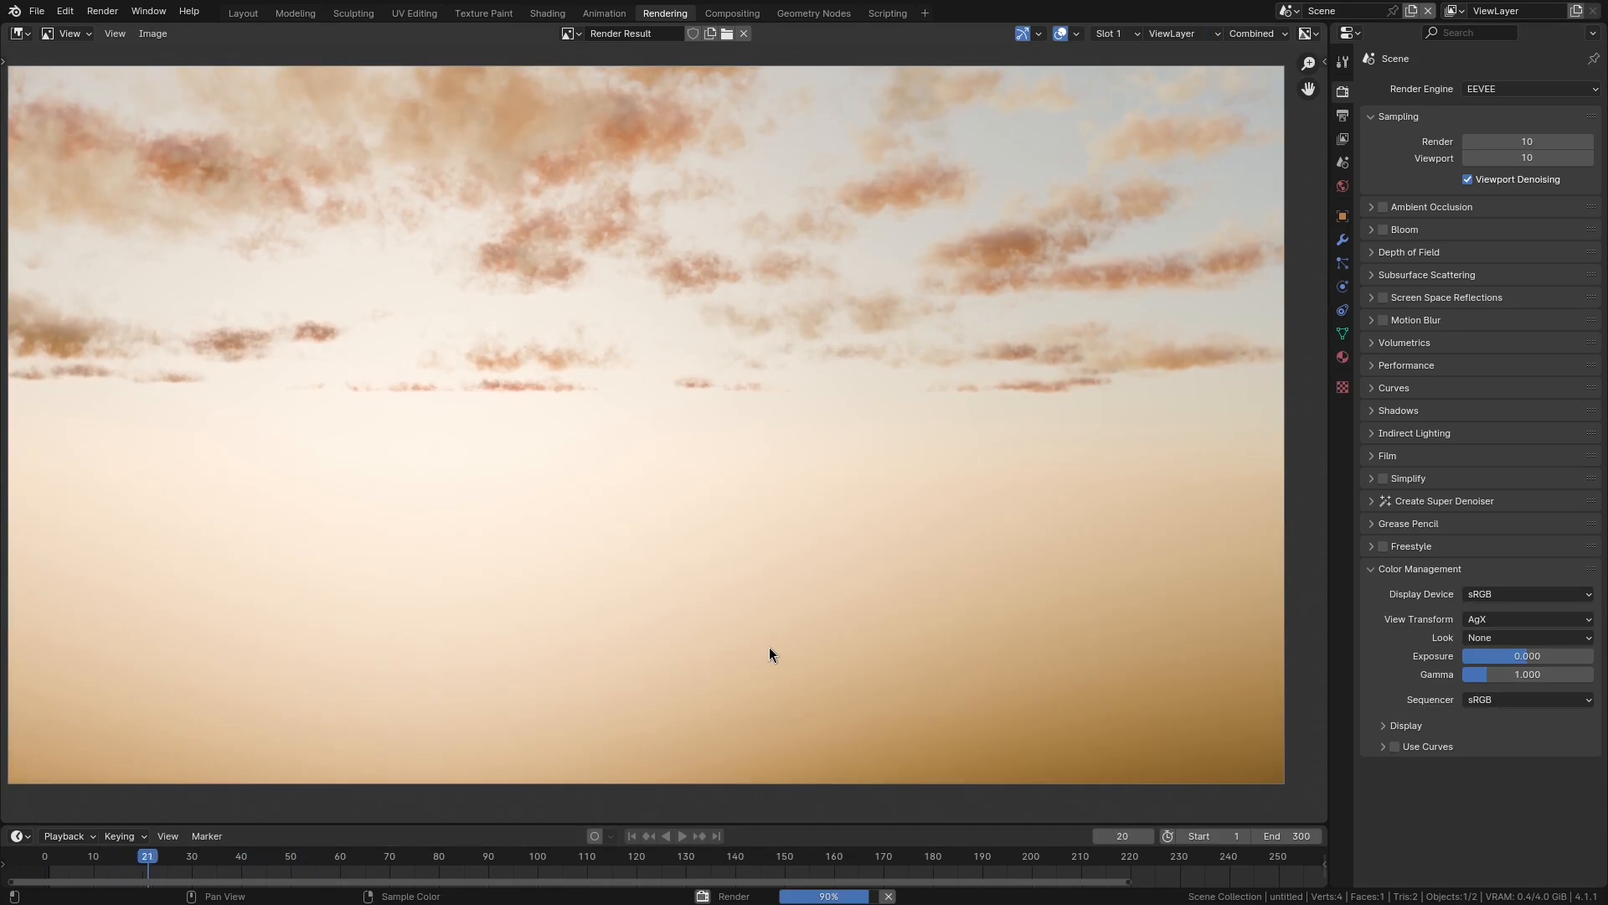